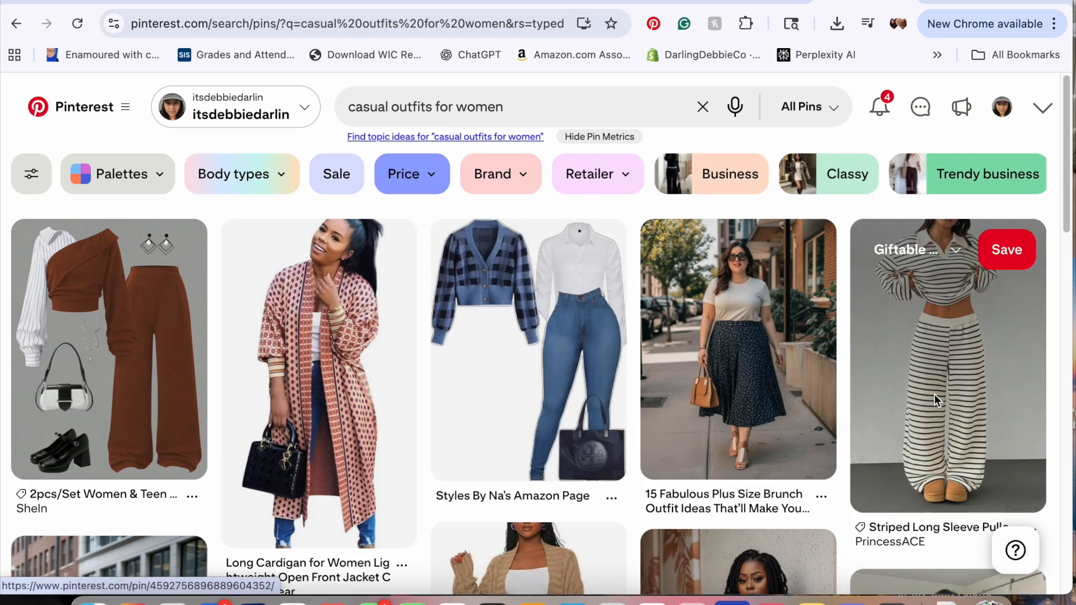
Browse the casual outfits for women results and open the pin with the cream joggers and orange cardigan.
{"action": "scroll", "coordinate": [676, 364], "scroll_direction": "down", "scroll_amount": 8}
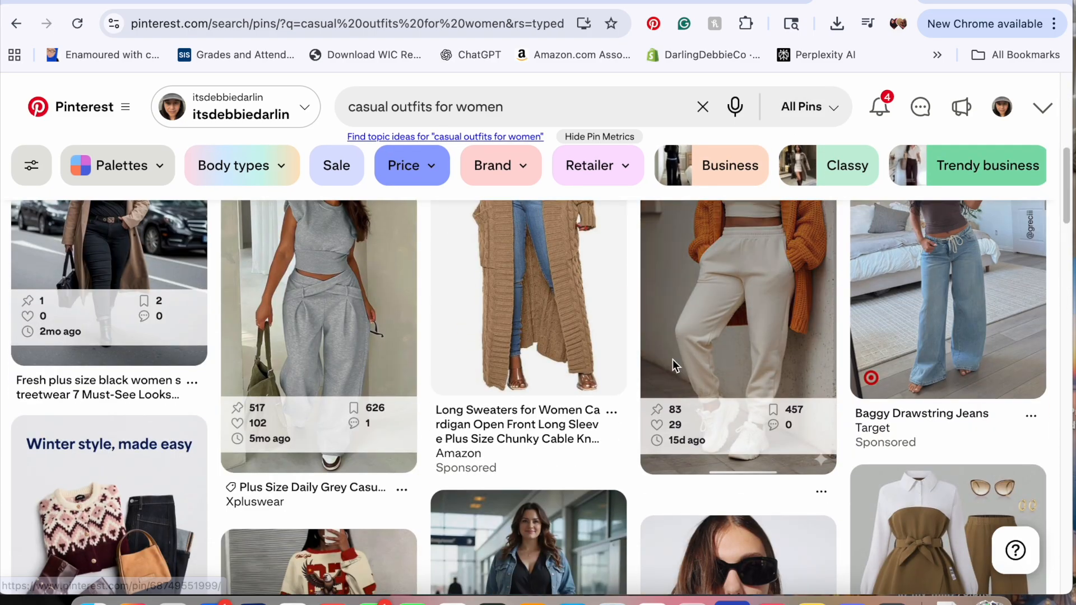
{"action": "left_click", "coordinate": [707, 311]}
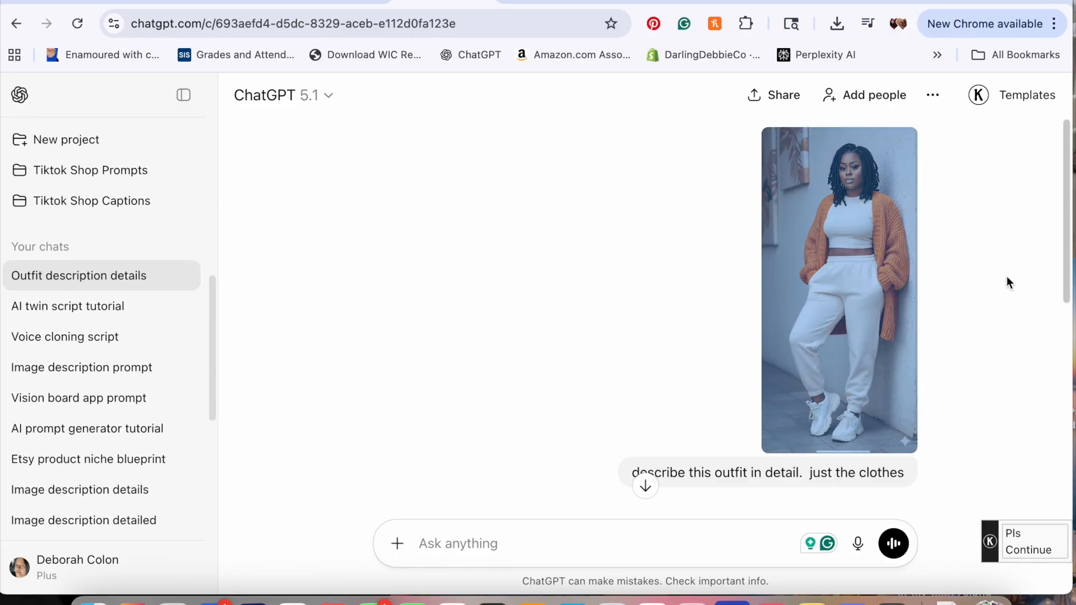
Switch to the ChatGPT outfit chat and read the outfit description and the image prompt written from it.
{"action": "left_click_drag", "start_coordinate": [1068, 256], "coordinate": [1067, 481]}
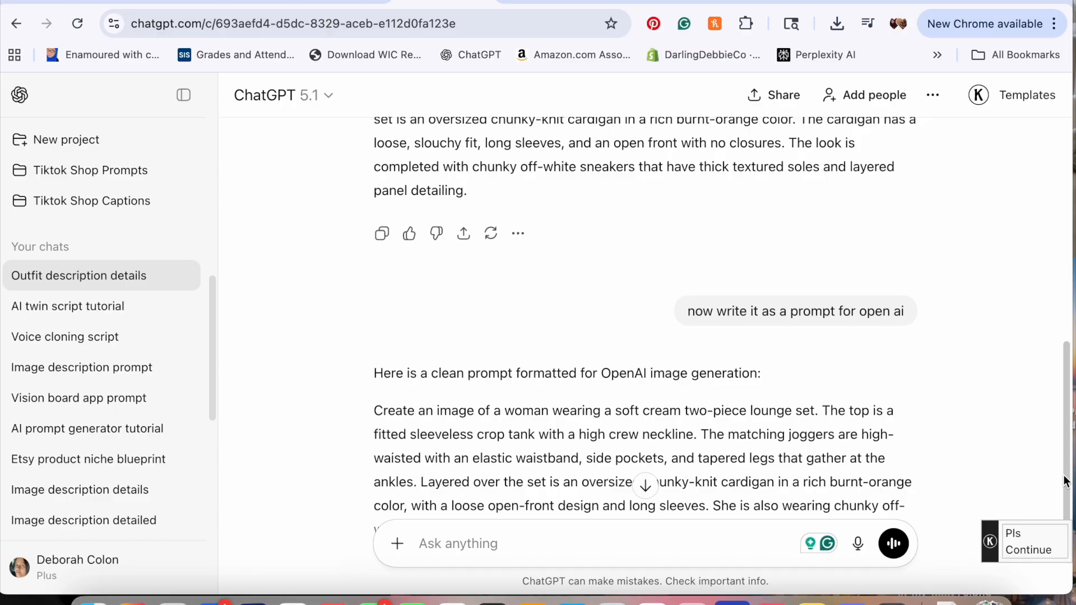
{"action": "scroll", "coordinate": [908, 420], "scroll_direction": "down", "scroll_amount": 2}
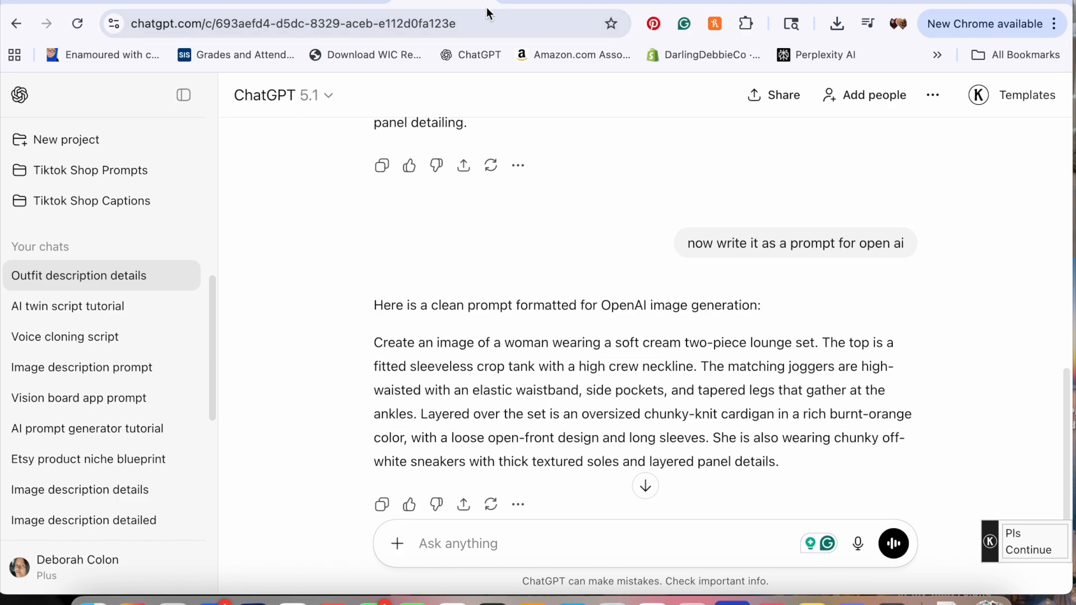
Switch to the OpenArt image creation tab and review its filled-in prompt of the woman before a green studio backdrop.
{"action": "left_click", "coordinate": [336, 2]}
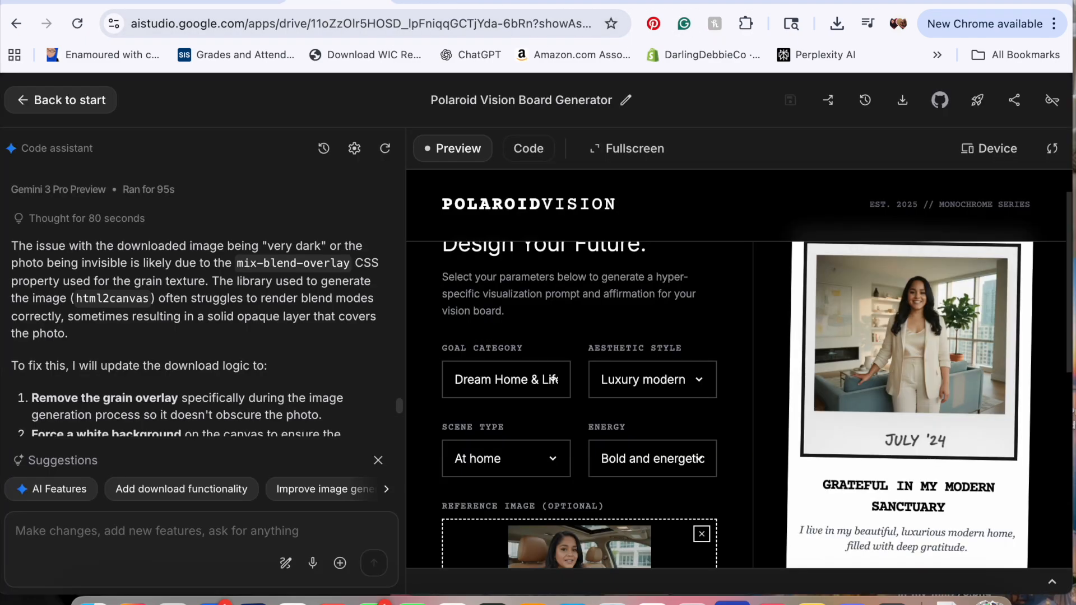
{"action": "left_click", "coordinate": [760, 2]}
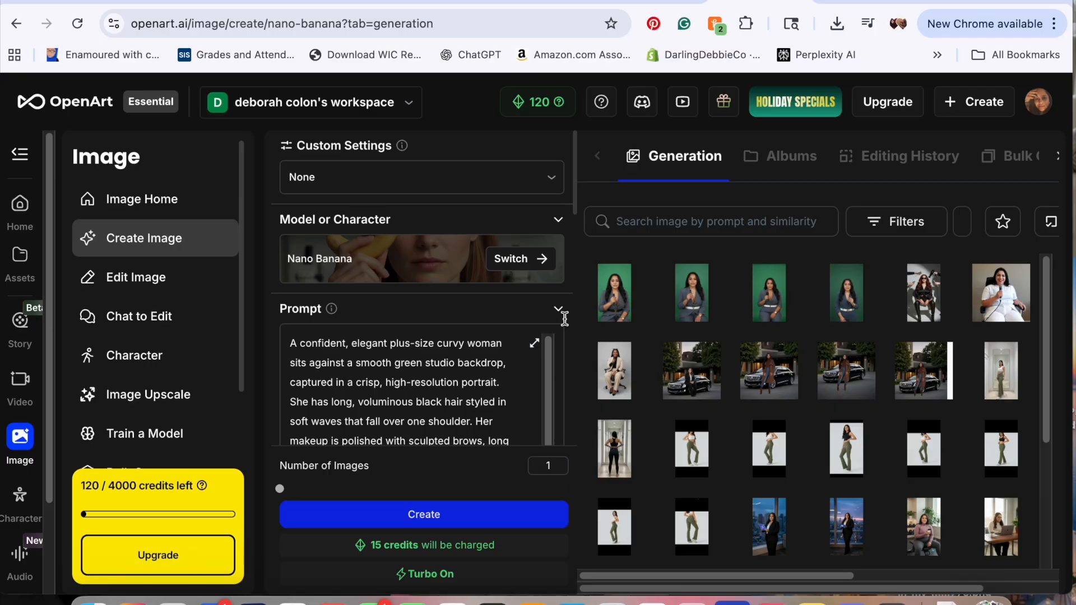
{"action": "left_click_drag", "start_coordinate": [575, 193], "coordinate": [576, 250]}
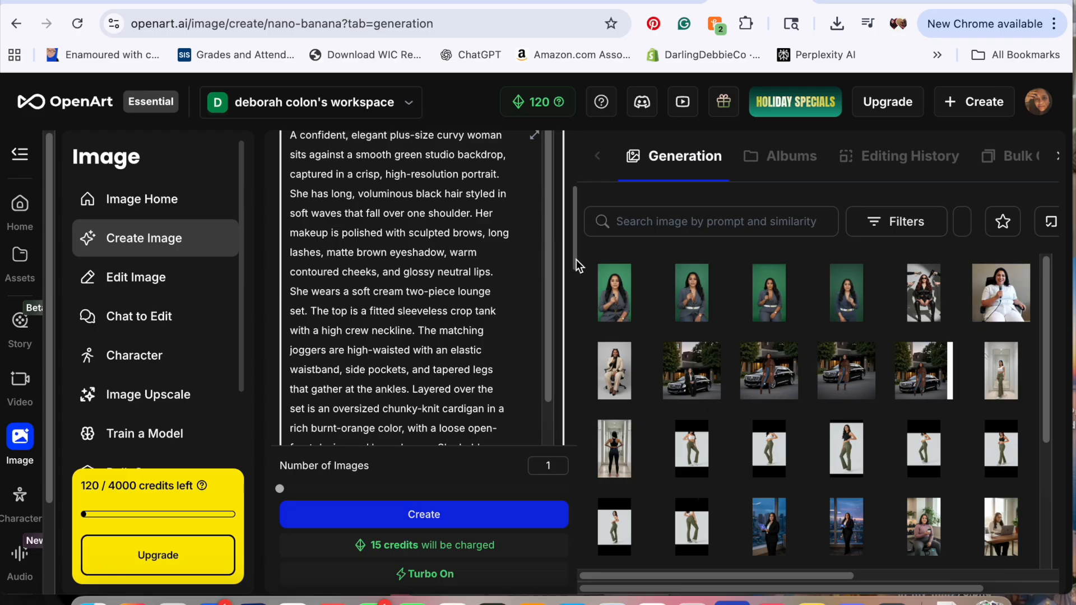
{"action": "left_click_drag", "start_coordinate": [577, 257], "coordinate": [576, 191]}
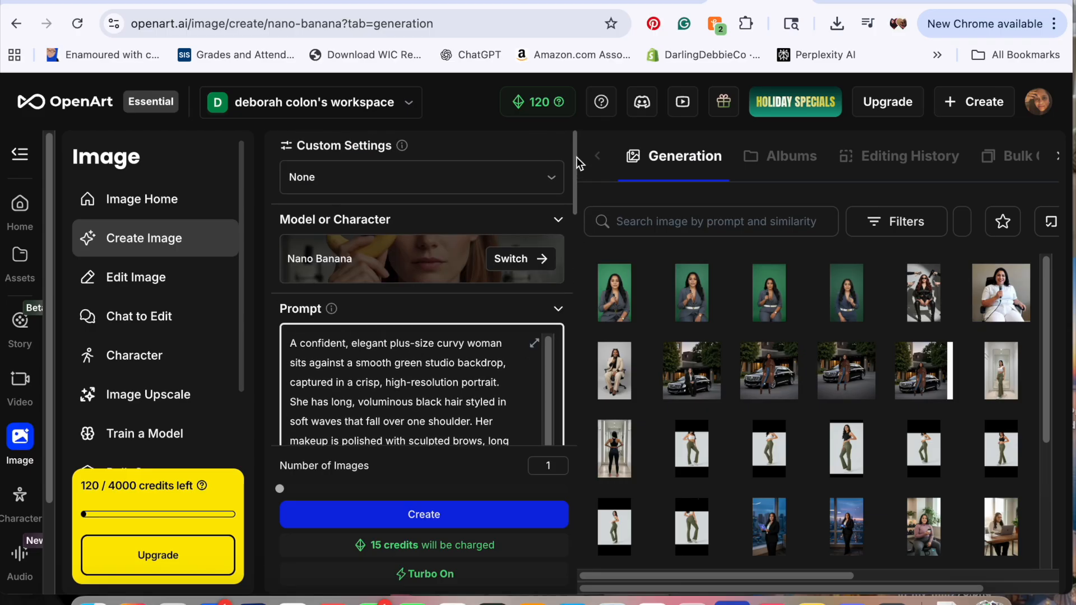
Open openart.ai in a new browser tab and go to its Create Image page.
{"action": "key", "text": "super+t"}
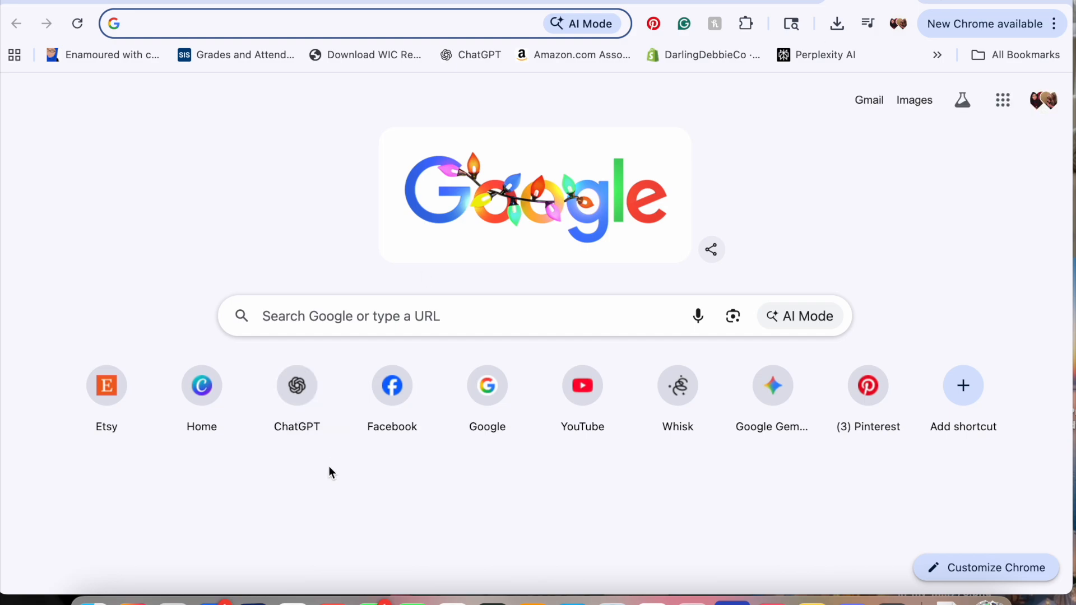
{"action": "type", "text": "openart.ai"}
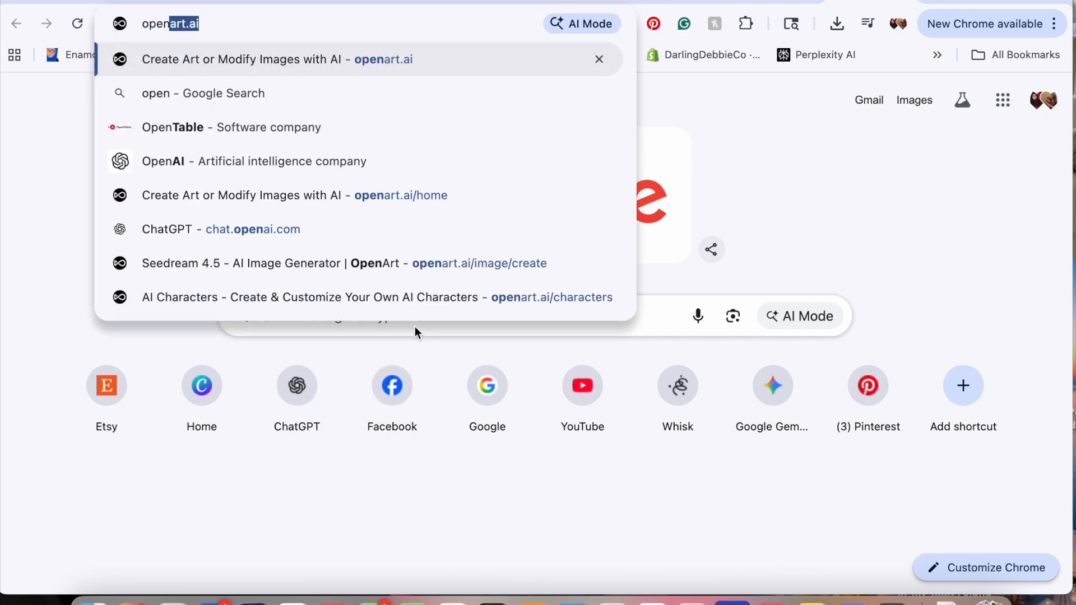
{"action": "left_click", "coordinate": [265, 59]}
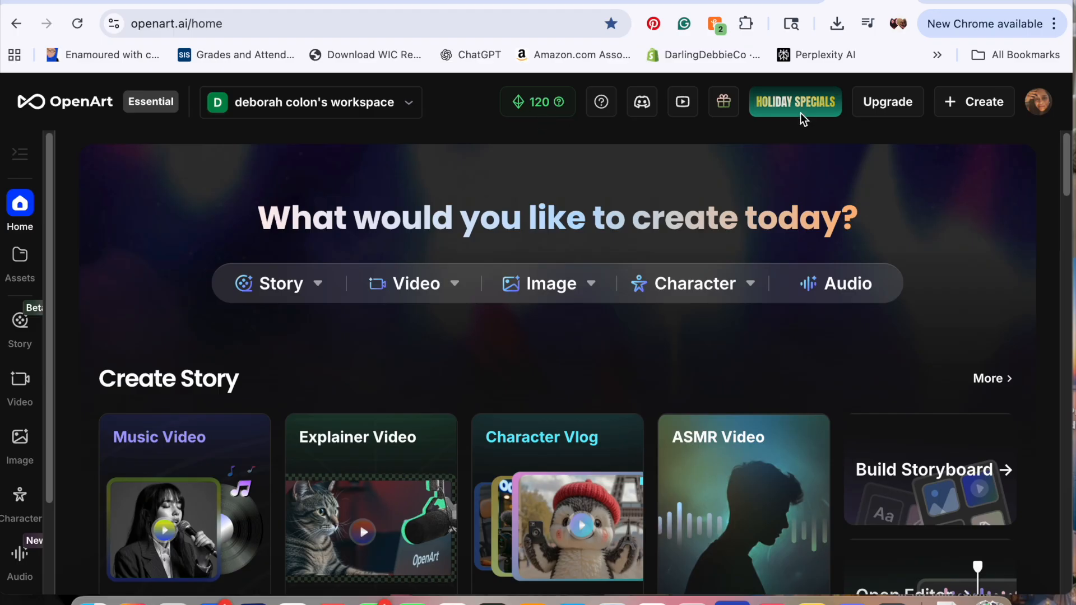
{"action": "mouse_move", "coordinate": [1018, 102]}
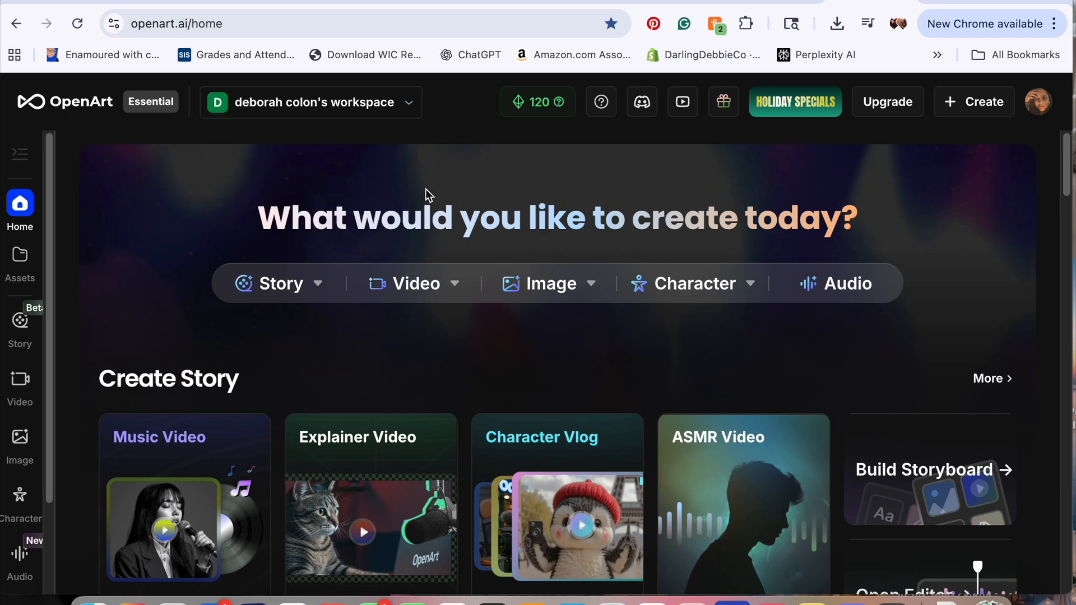
{"action": "mouse_move", "coordinate": [580, 292]}
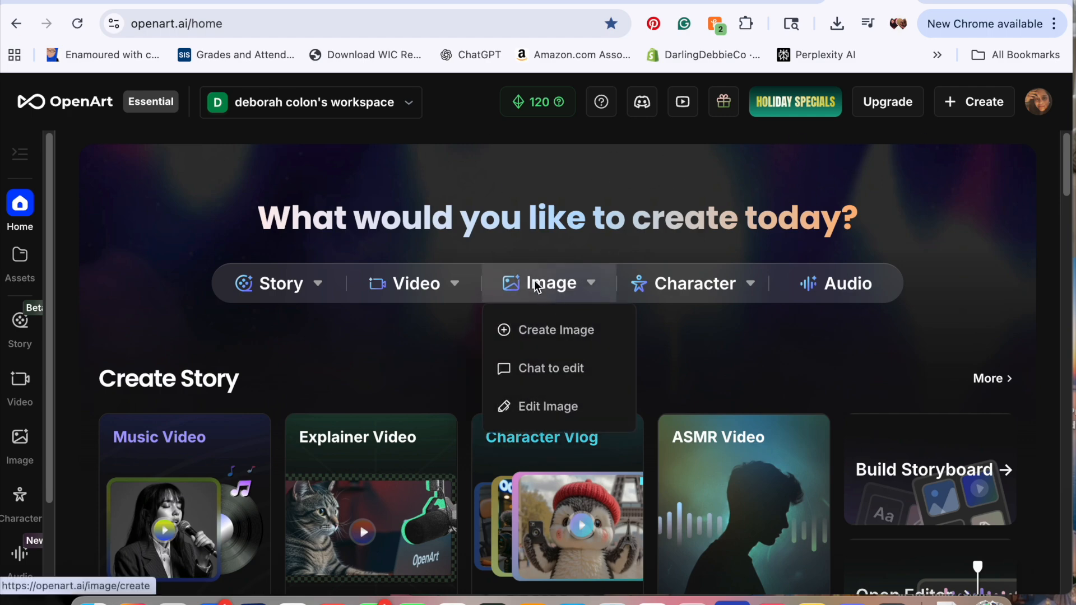
{"action": "left_click", "coordinate": [550, 337]}
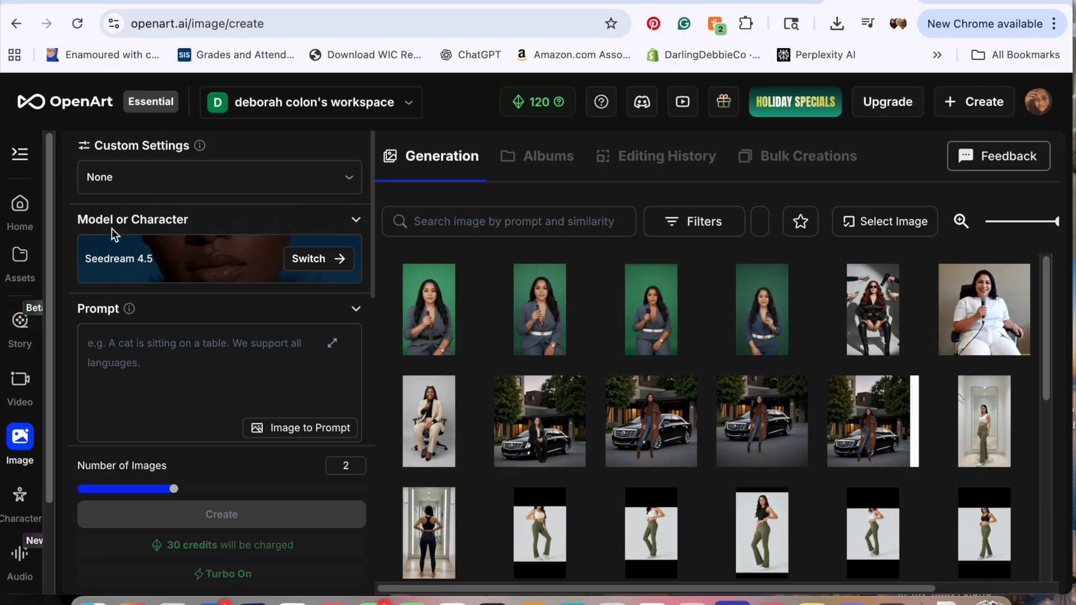
Browse the available image models and switch the generation model to Nano Banana.
{"action": "left_click", "coordinate": [295, 262]}
{"action": "left_click_drag", "start_coordinate": [1066, 159], "coordinate": [1069, 180]}
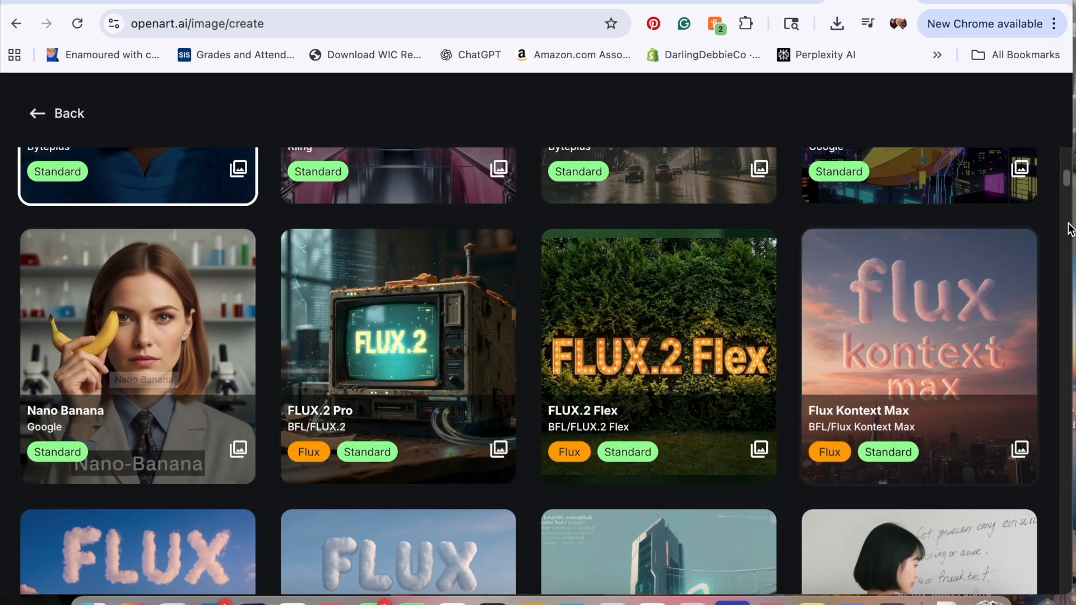
{"action": "left_click_drag", "start_coordinate": [1069, 181], "coordinate": [1068, 173]}
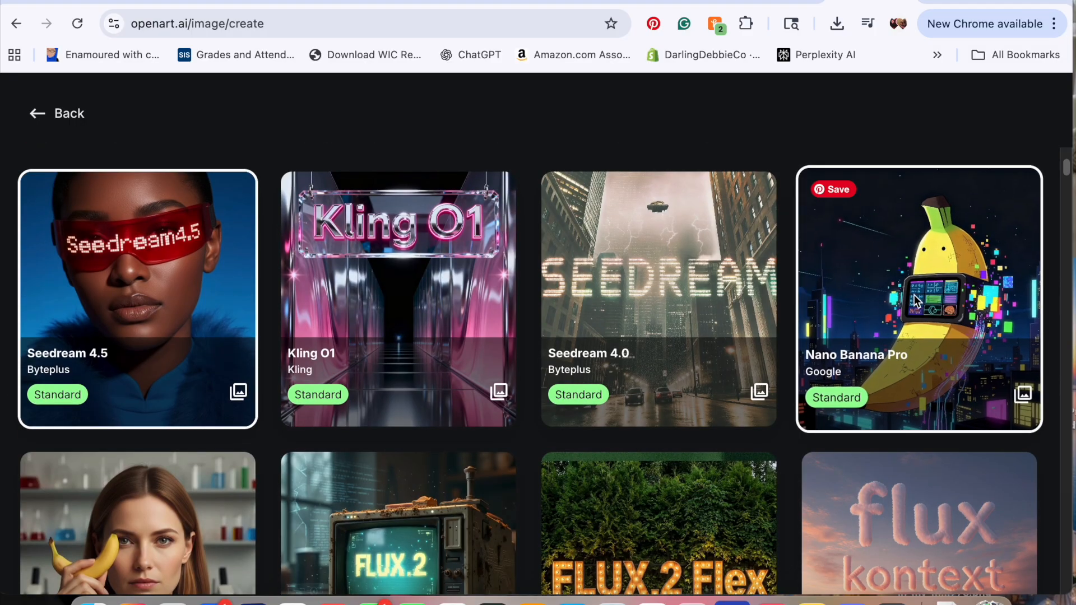
{"action": "scroll", "coordinate": [984, 188], "scroll_direction": "down", "scroll_amount": 4}
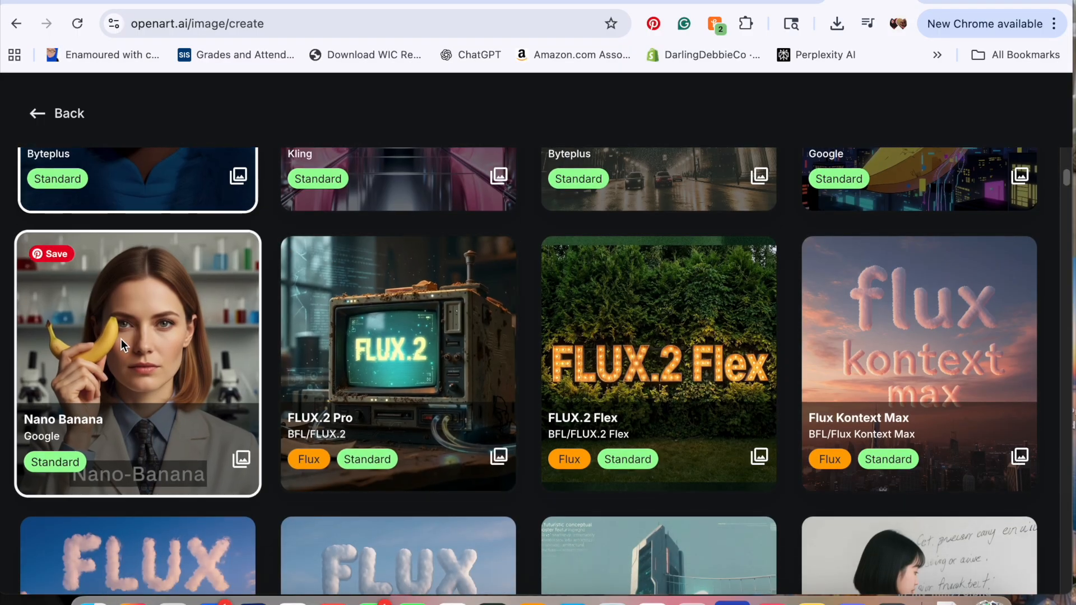
{"action": "left_click", "coordinate": [119, 338]}
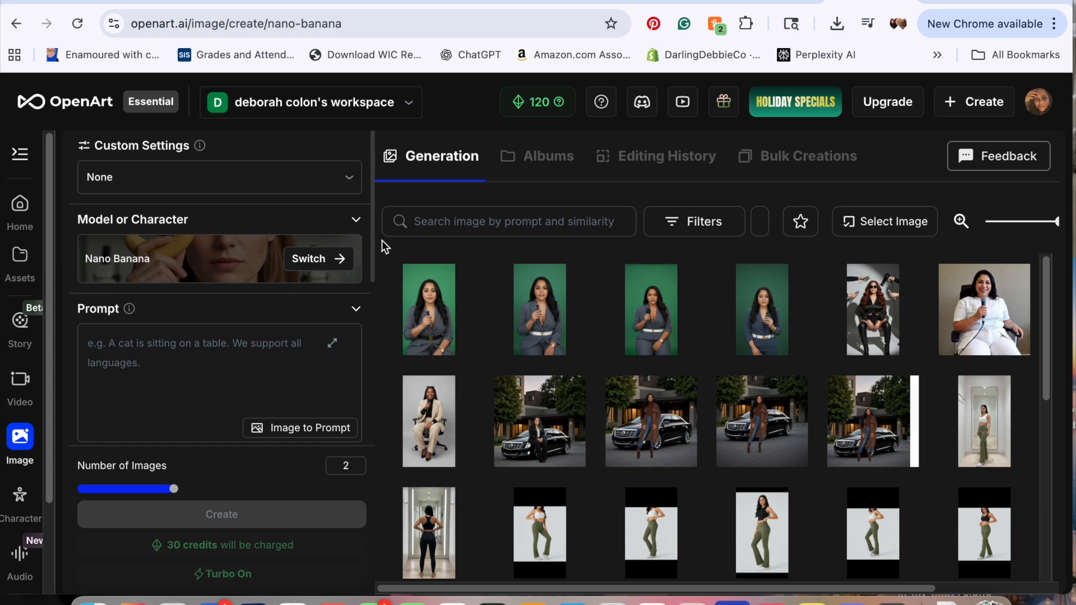
{"action": "left_click_drag", "start_coordinate": [373, 219], "coordinate": [375, 261]}
{"action": "left_click", "coordinate": [203, 262]}
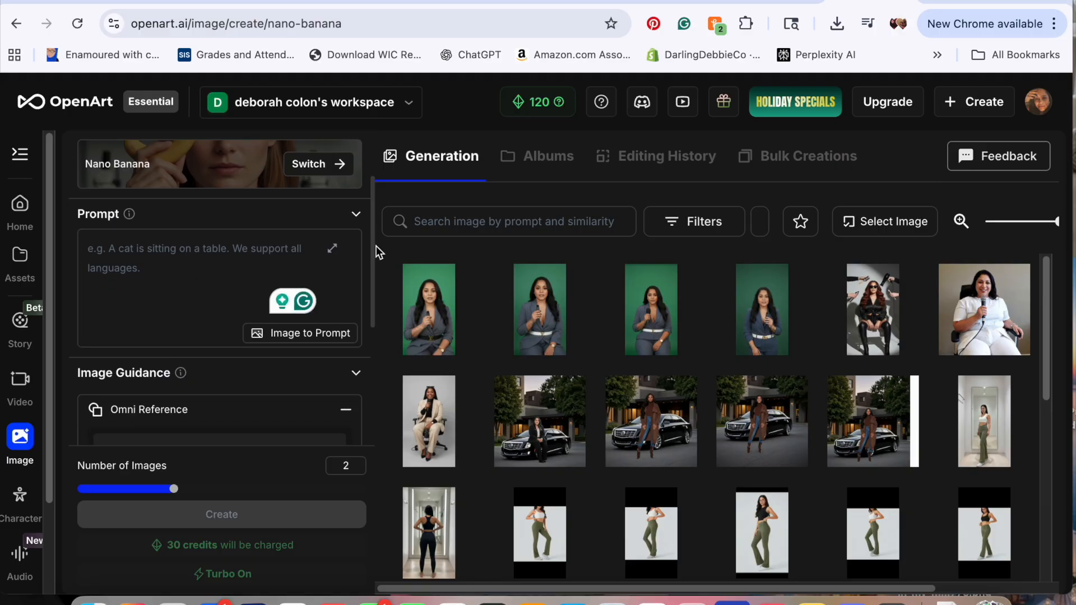
{"action": "left_click_drag", "start_coordinate": [371, 263], "coordinate": [375, 344]}
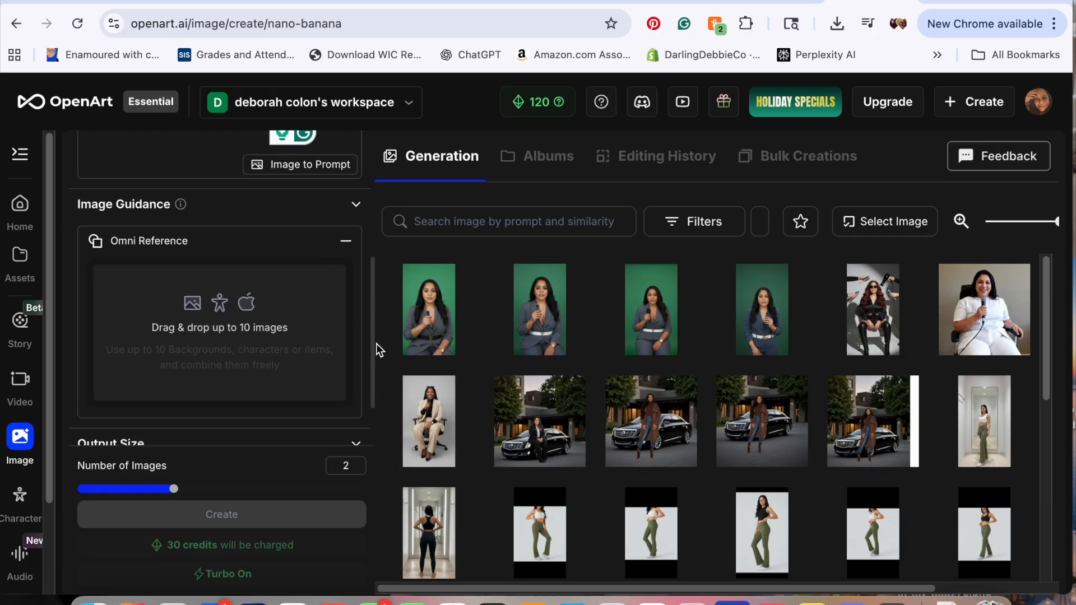
{"action": "left_click", "coordinate": [224, 311]}
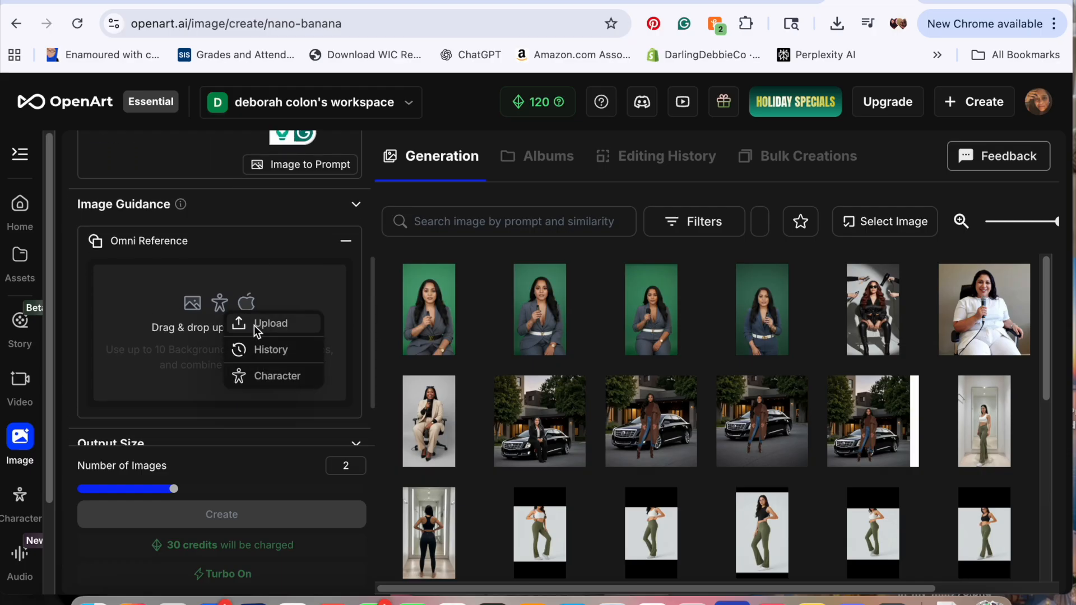
{"action": "left_click", "coordinate": [301, 319]}
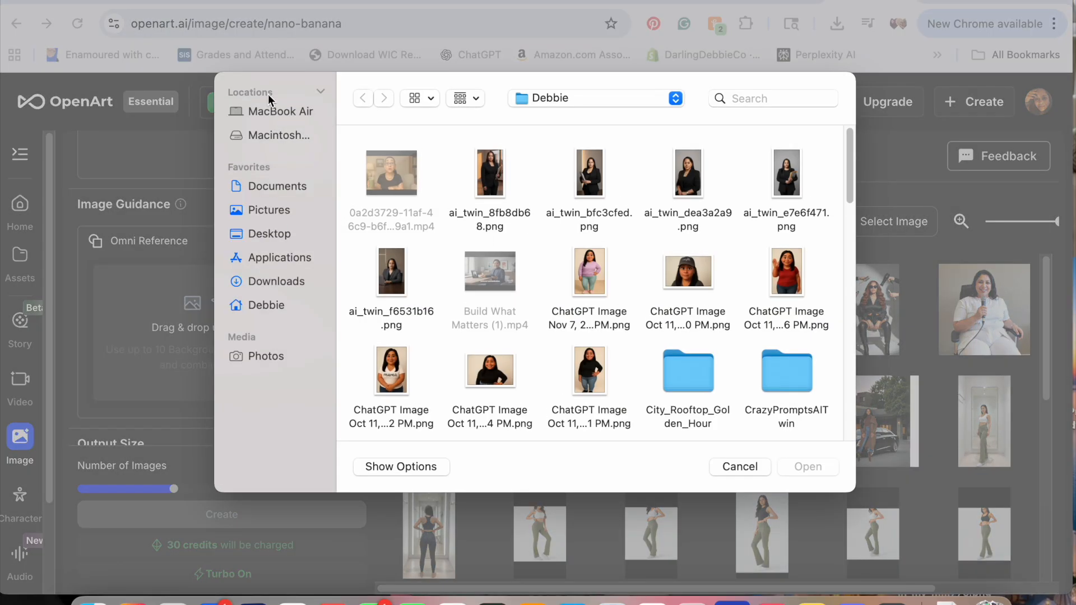
{"action": "left_click", "coordinate": [724, 466]}
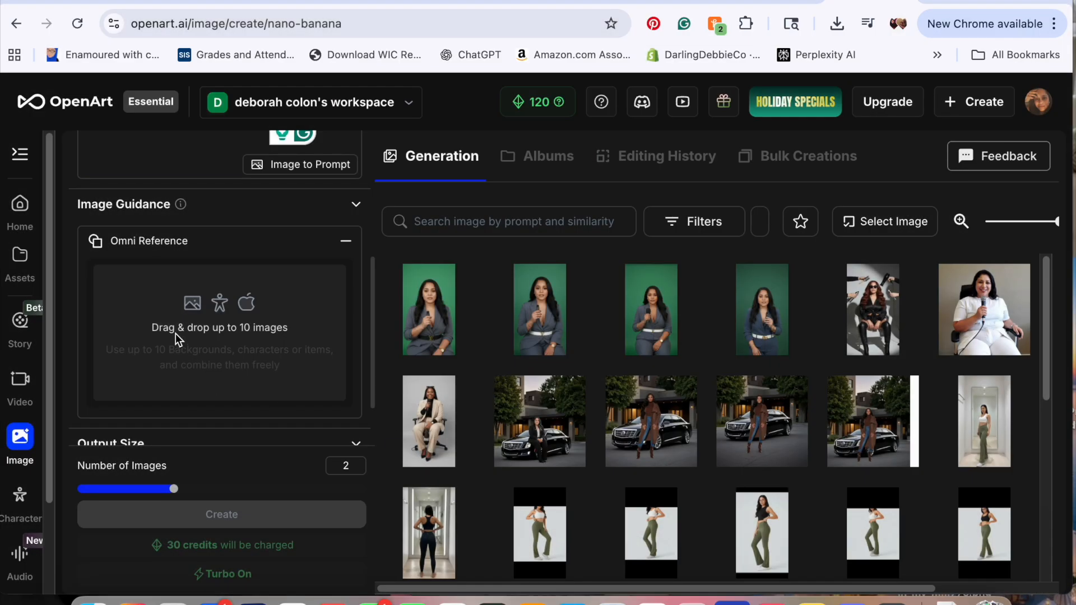
Set the output size to Mobile (9:16) and the number of images to 1.
{"action": "left_click_drag", "start_coordinate": [371, 301], "coordinate": [372, 355]}
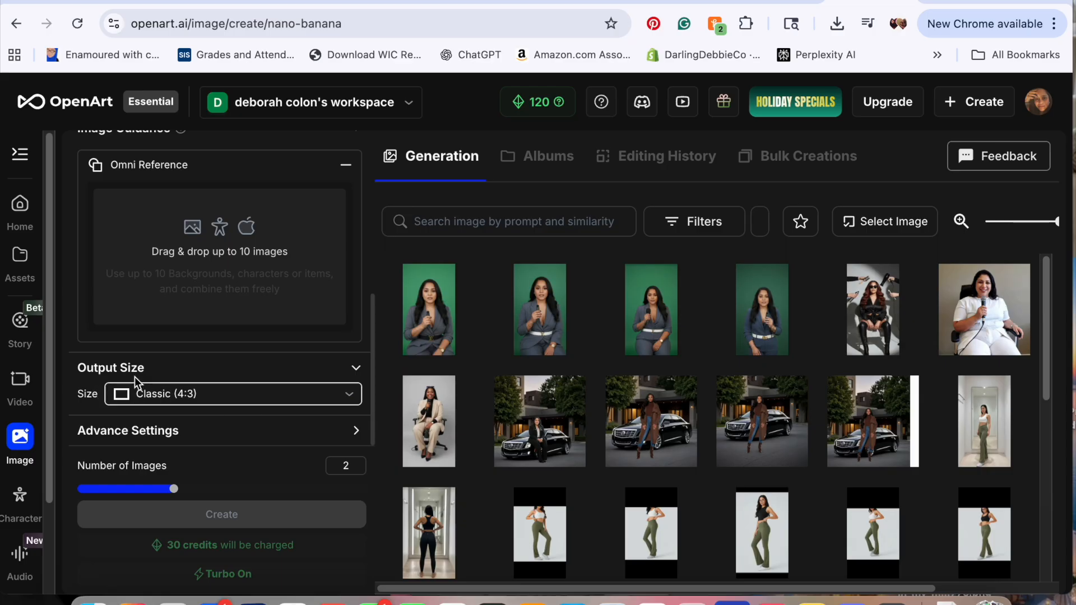
{"action": "left_click", "coordinate": [220, 397]}
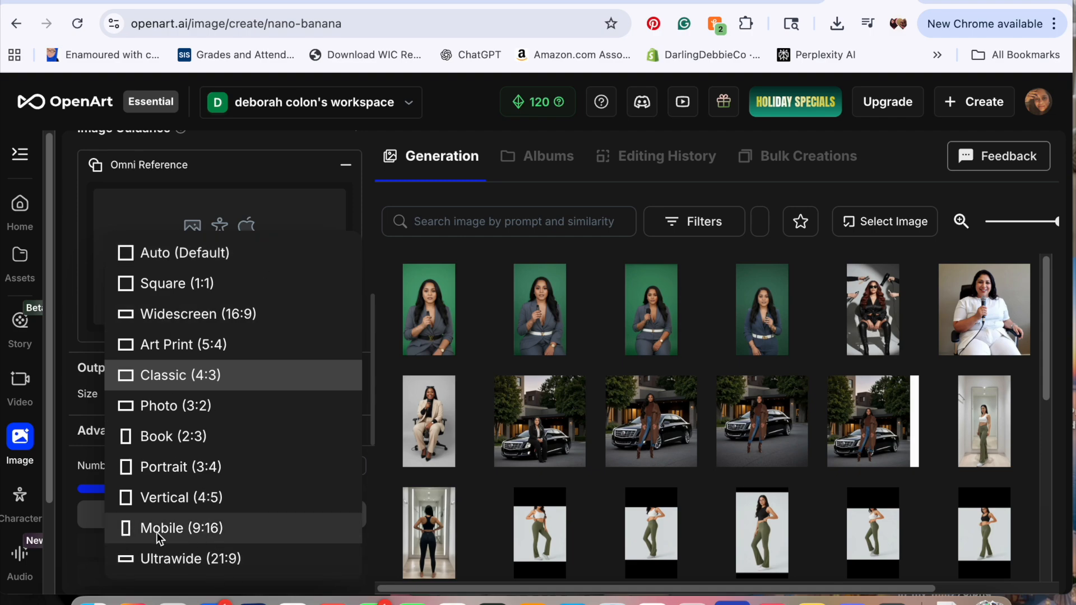
{"action": "left_click", "coordinate": [185, 530]}
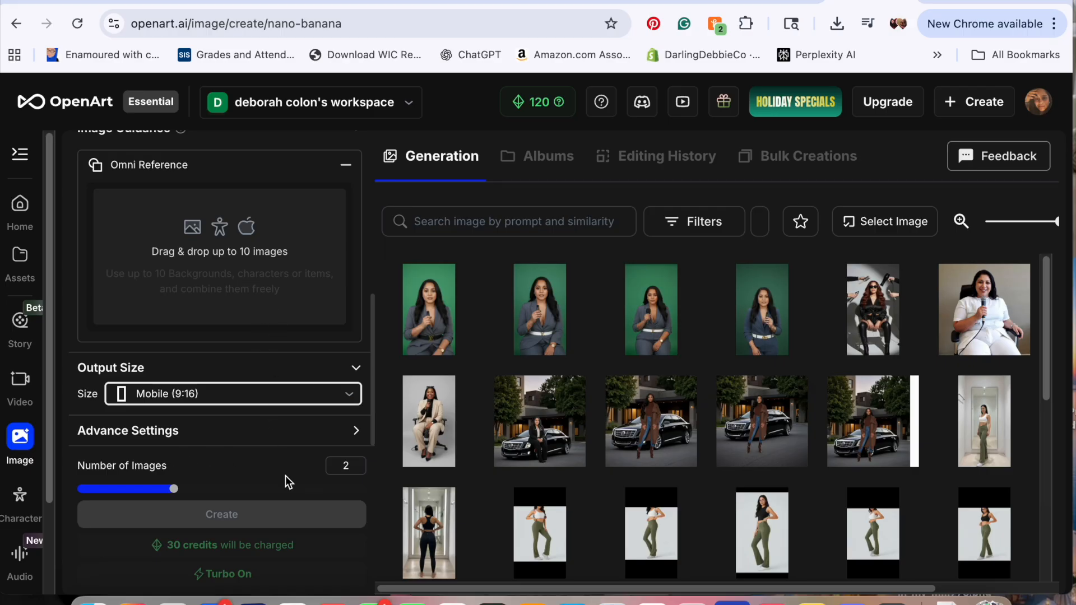
{"action": "left_click_drag", "start_coordinate": [174, 485], "coordinate": [59, 476]}
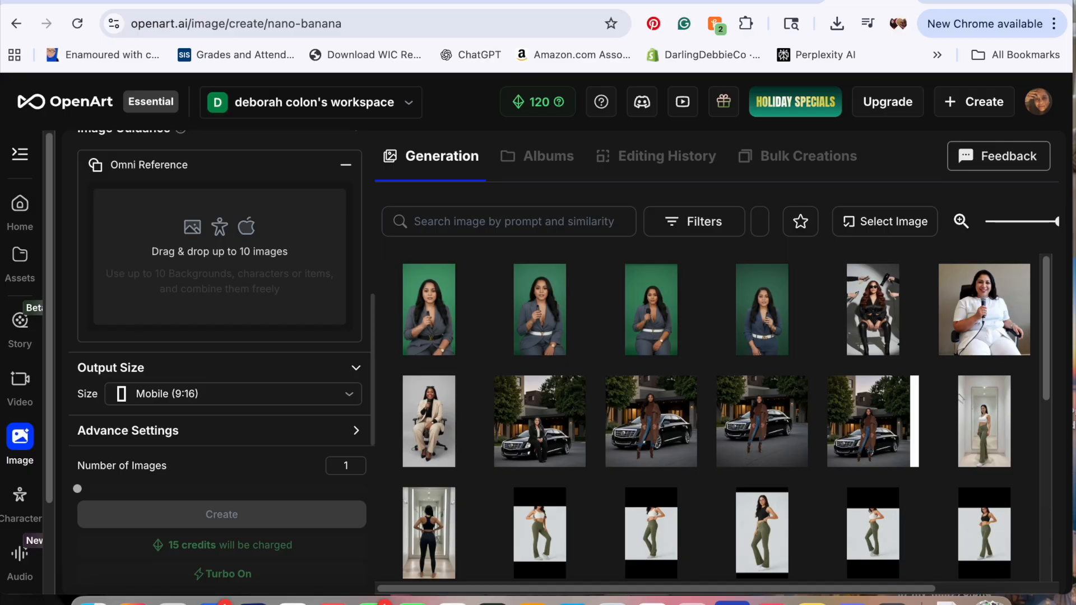
Return to the OpenArt tab holding the filled-in portrait prompt, check its settings, and generate the image.
{"action": "left_click", "coordinate": [685, 2]}
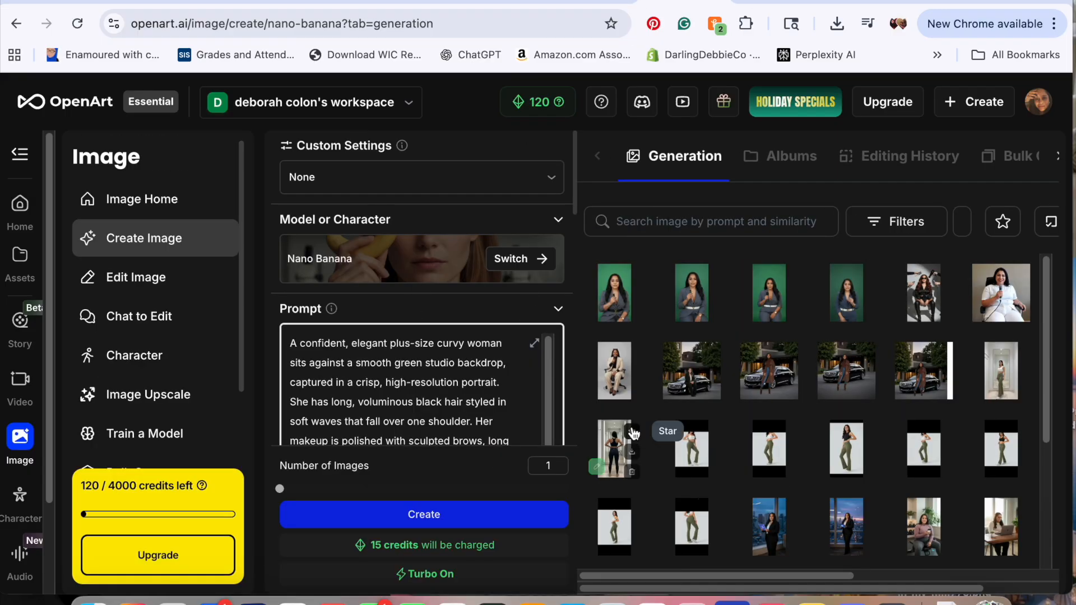
{"action": "left_click_drag", "start_coordinate": [578, 160], "coordinate": [575, 412]}
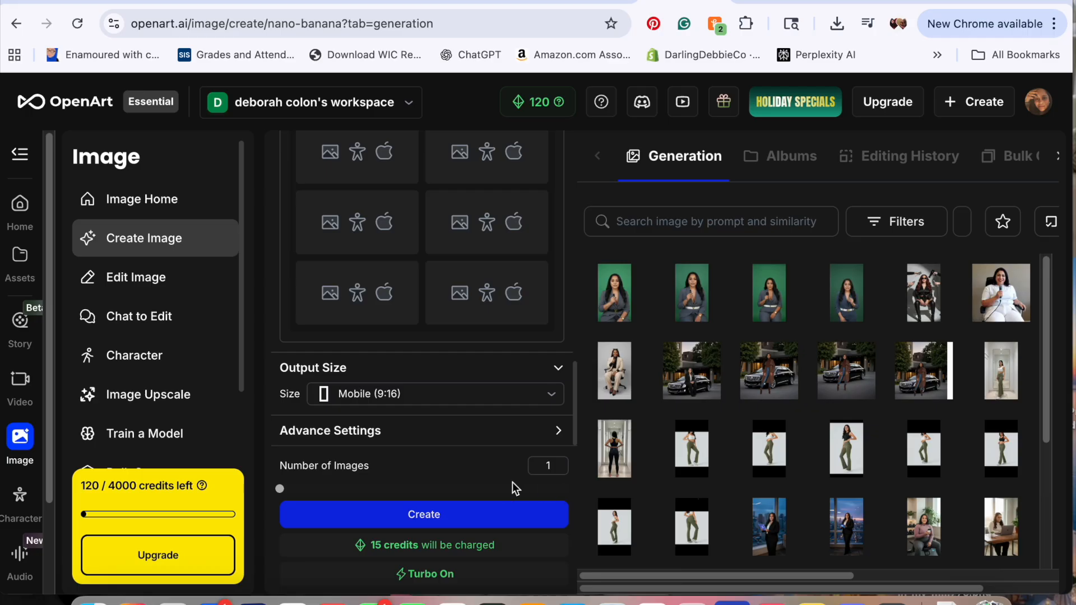
{"action": "left_click_drag", "start_coordinate": [578, 403], "coordinate": [570, 306]}
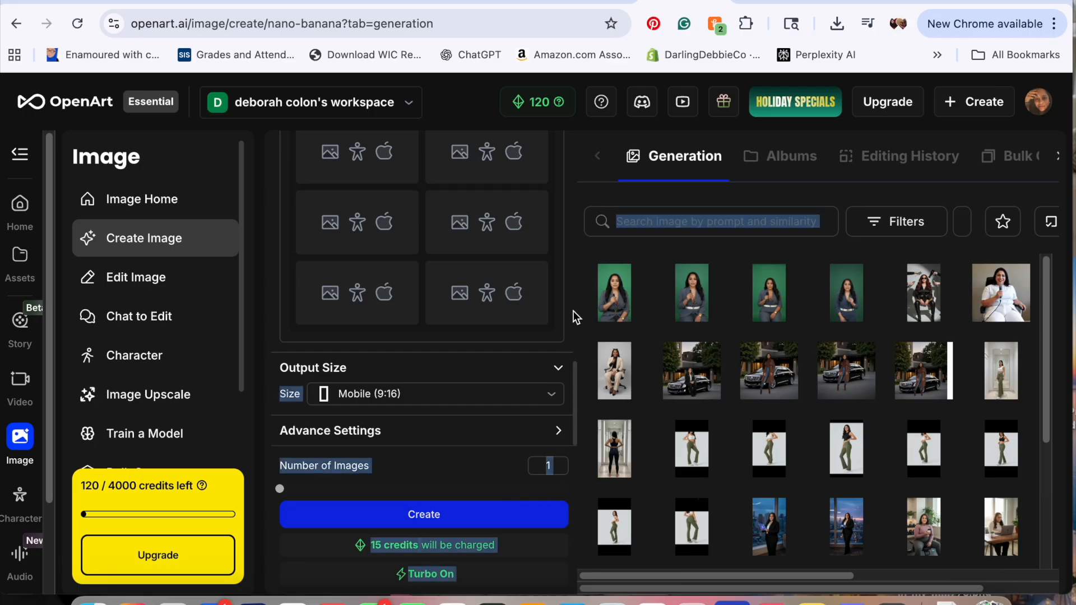
{"action": "scroll", "coordinate": [572, 310], "scroll_direction": "up", "scroll_amount": 10}
{"action": "scroll", "coordinate": [581, 188], "scroll_direction": "up", "scroll_amount": 2}
{"action": "scroll", "coordinate": [580, 179], "scroll_direction": "up", "scroll_amount": 1}
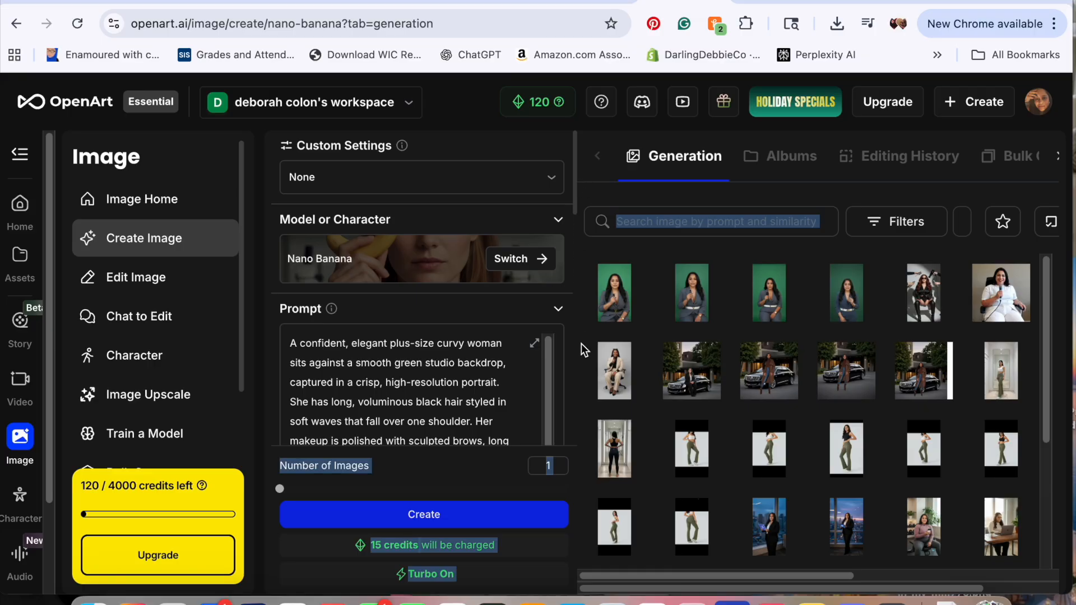
{"action": "left_click", "coordinate": [583, 481]}
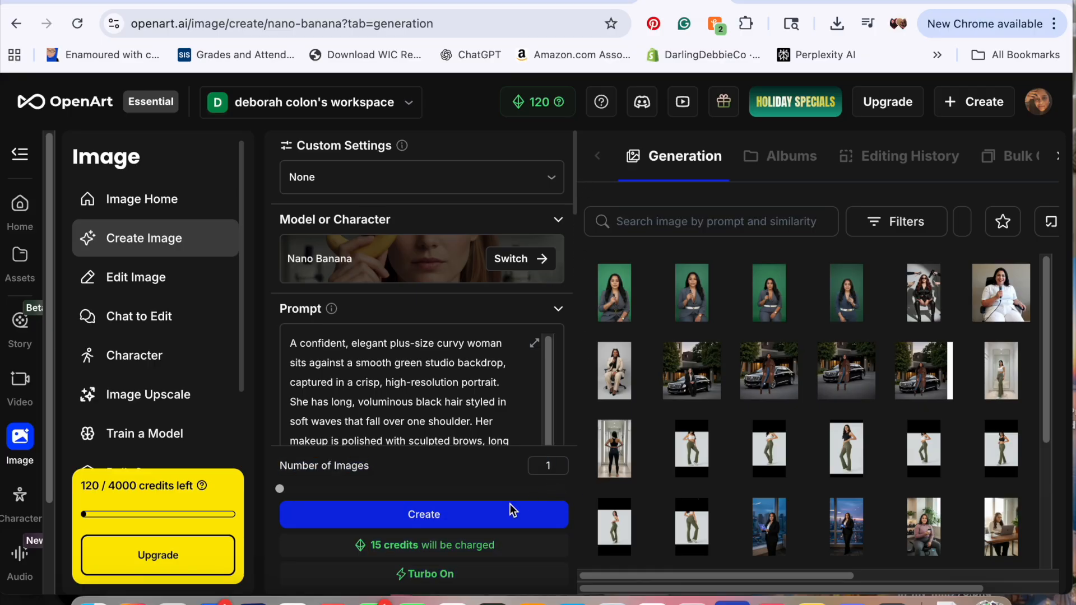
{"action": "left_click", "coordinate": [418, 519]}
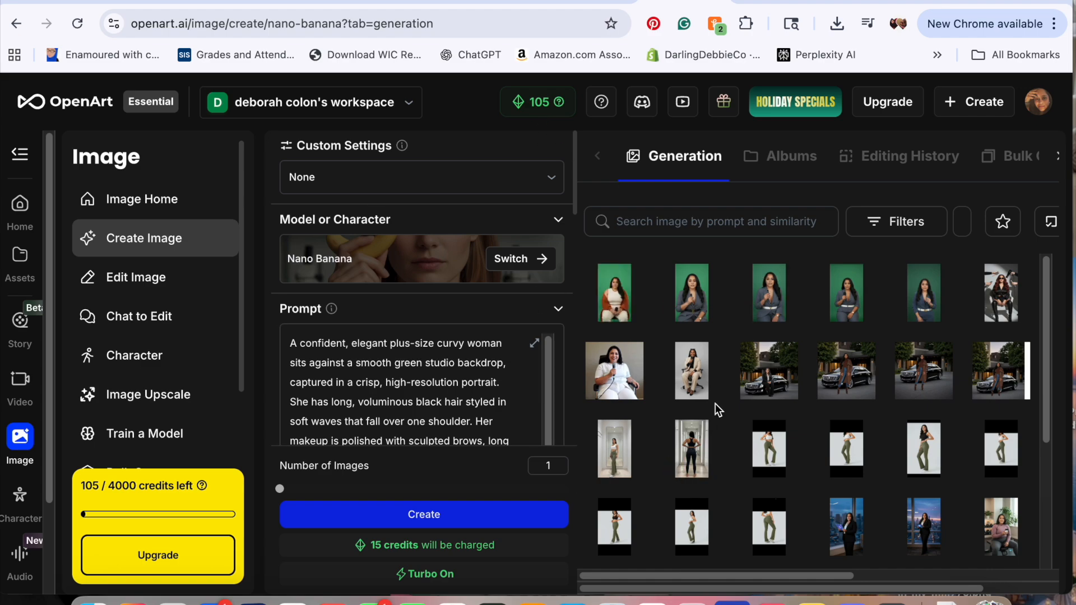
Open the newly generated green-backdrop portrait and examine the full image with its generation details and upscale options.
{"action": "left_click", "coordinate": [611, 290]}
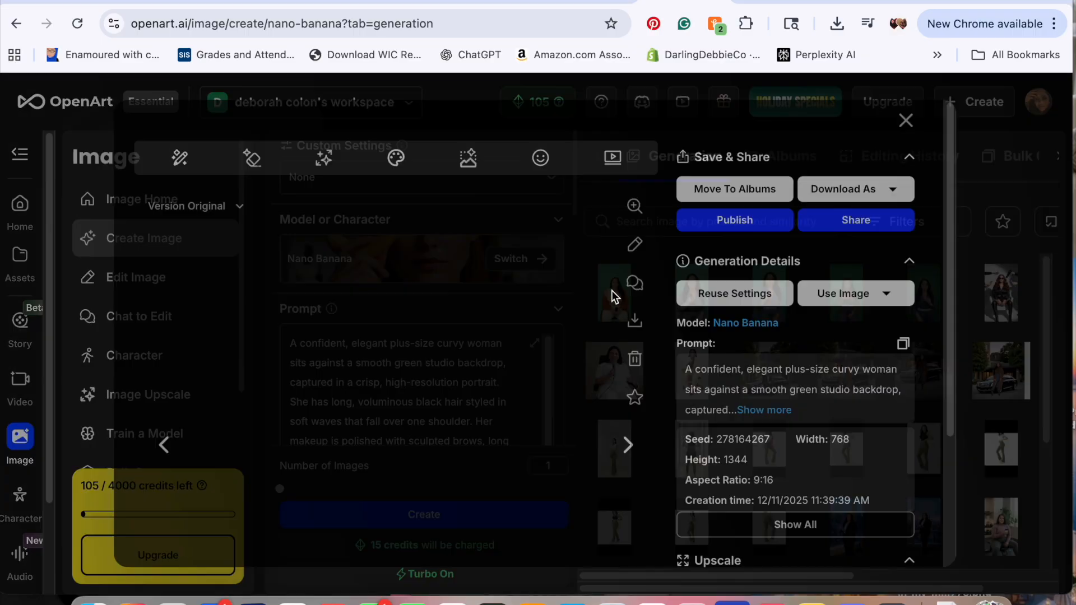
{"action": "left_click_drag", "start_coordinate": [948, 261], "coordinate": [937, 392]}
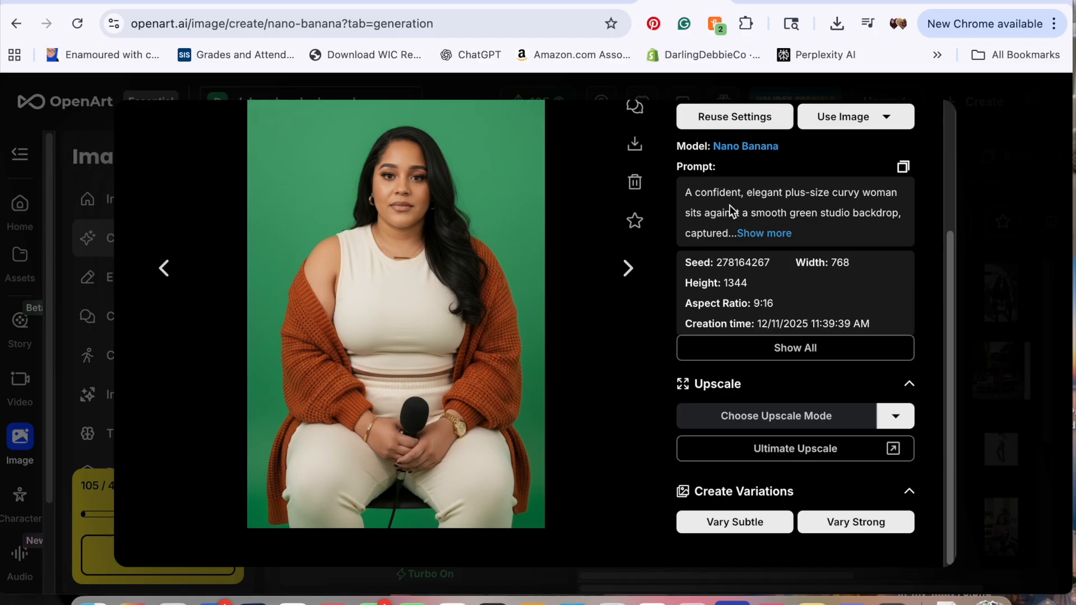
Close the portrait and look through the earlier green-backdrop blazer portraits with their generation details, one after another.
{"action": "left_click", "coordinate": [1004, 187]}
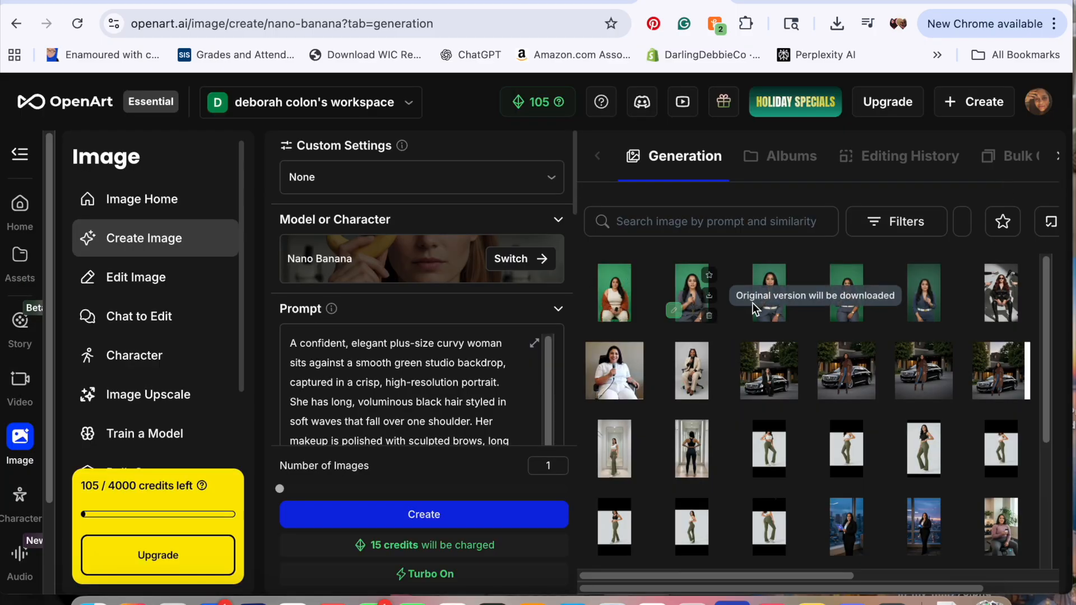
{"action": "left_click", "coordinate": [925, 290]}
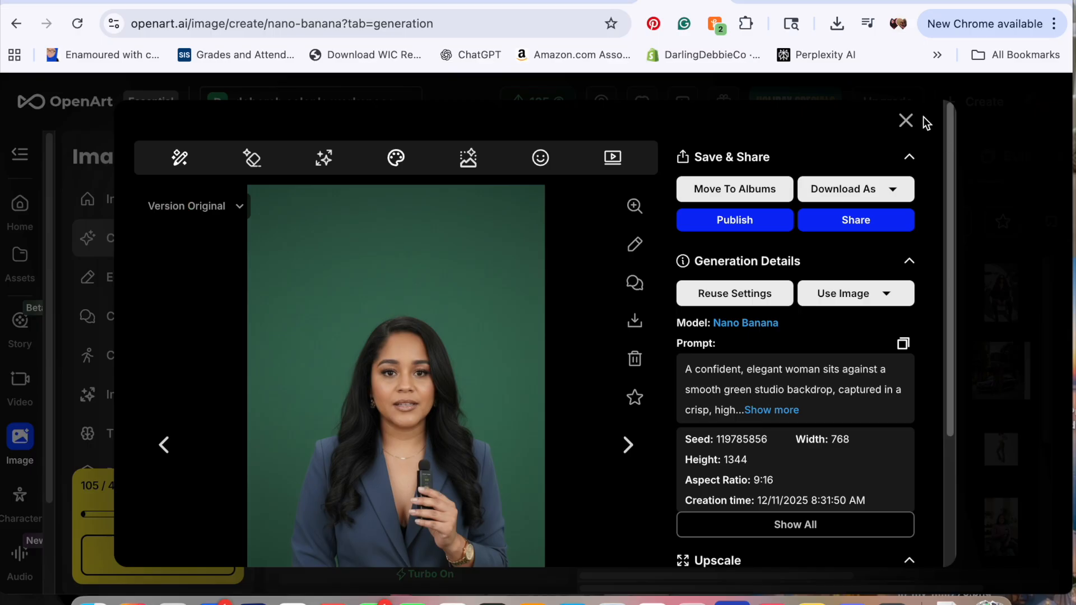
{"action": "left_click", "coordinate": [906, 120]}
{"action": "left_click", "coordinate": [839, 291]}
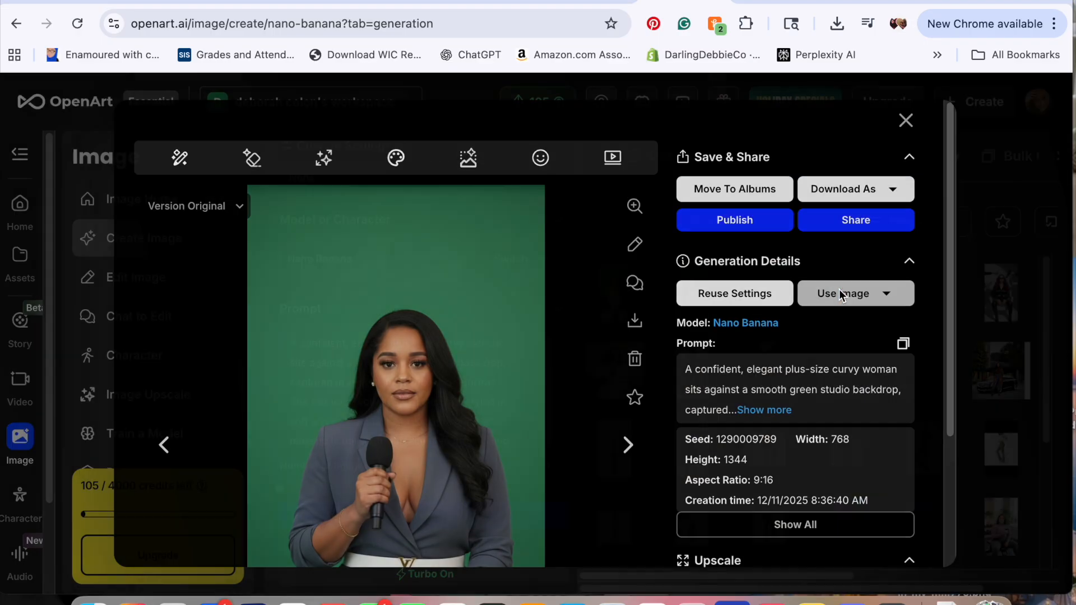
{"action": "left_click", "coordinate": [905, 120]}
{"action": "left_click", "coordinate": [765, 292]}
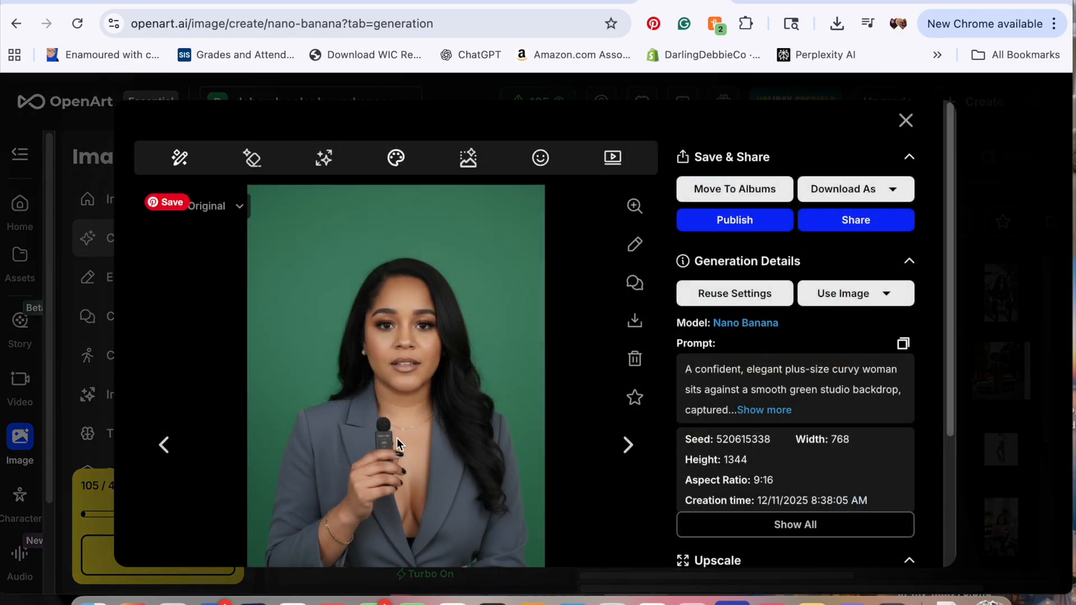
{"action": "left_click", "coordinate": [906, 120]}
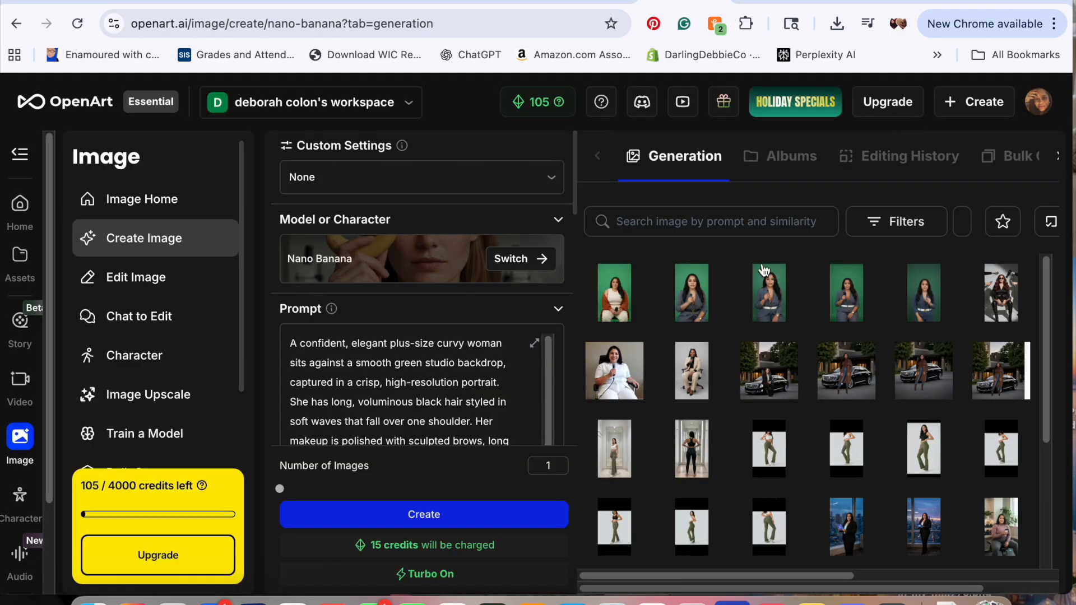
{"action": "left_click", "coordinate": [688, 289]}
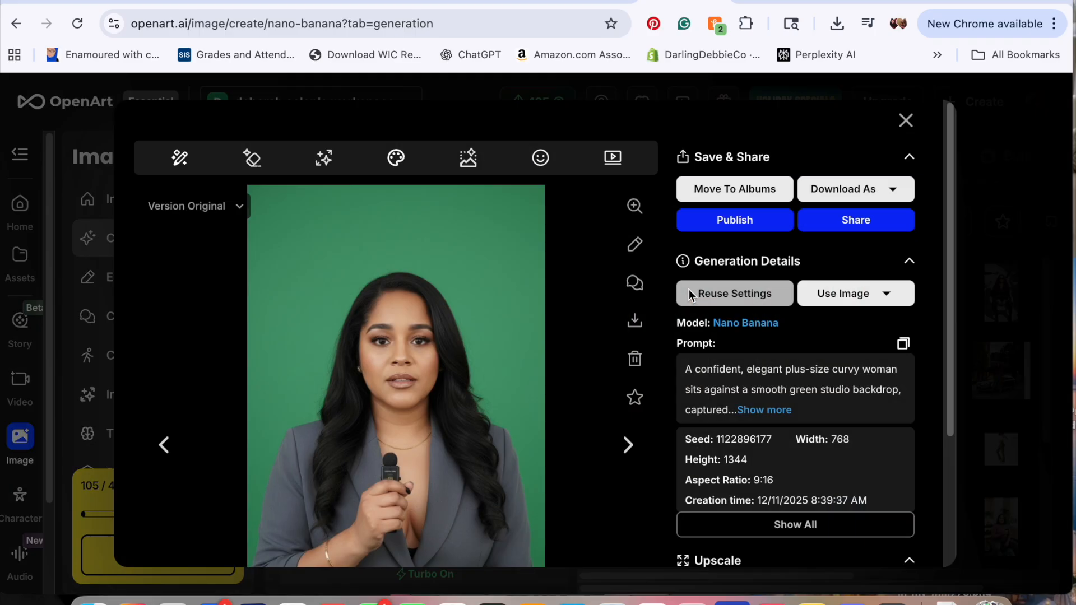
{"action": "mouse_move", "coordinate": [947, 151]}
{"action": "left_mouse_down"}
{"action": "mouse_move", "coordinate": [950, 291]}
{"action": "mouse_move", "coordinate": [966, 152]}
{"action": "left_mouse_up"}
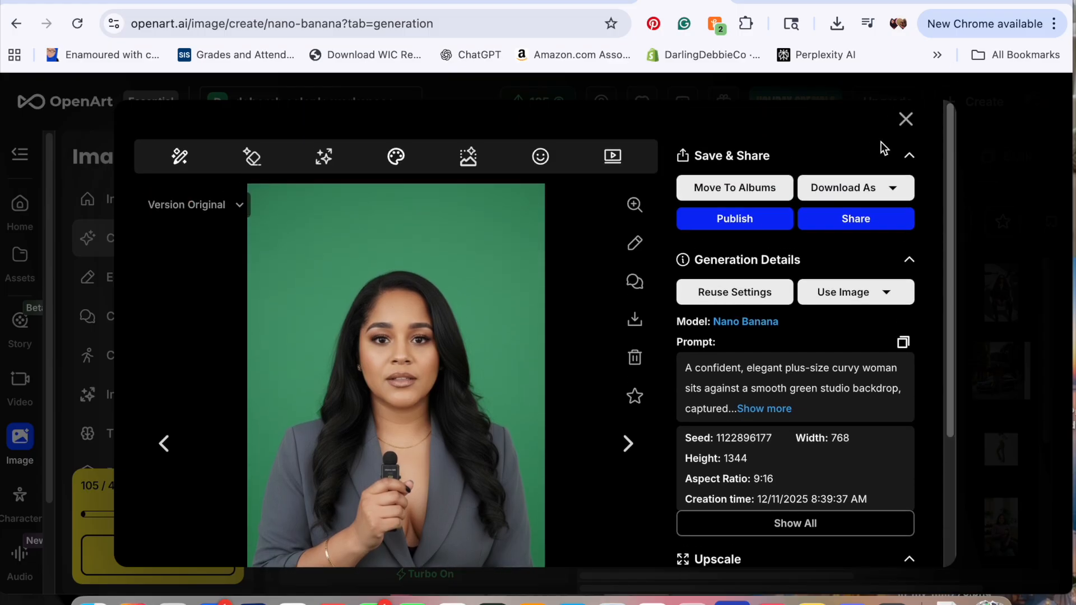
{"action": "left_click", "coordinate": [906, 119]}
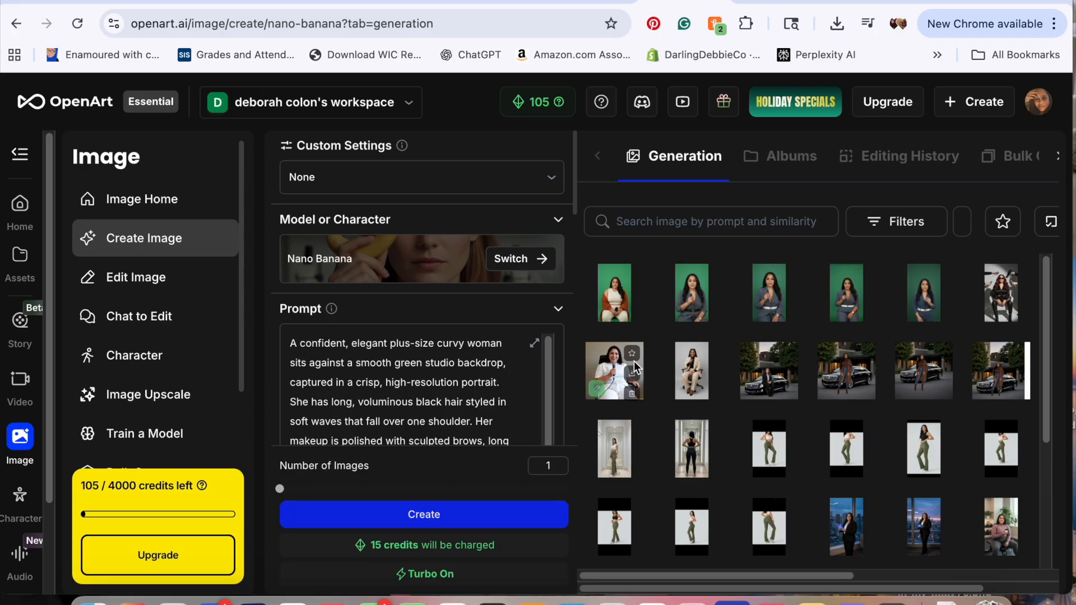
Reopen the newest burnt-orange cardigan portrait and examine the full image for comparison with the blazer portraits.
{"action": "left_click", "coordinate": [609, 289]}
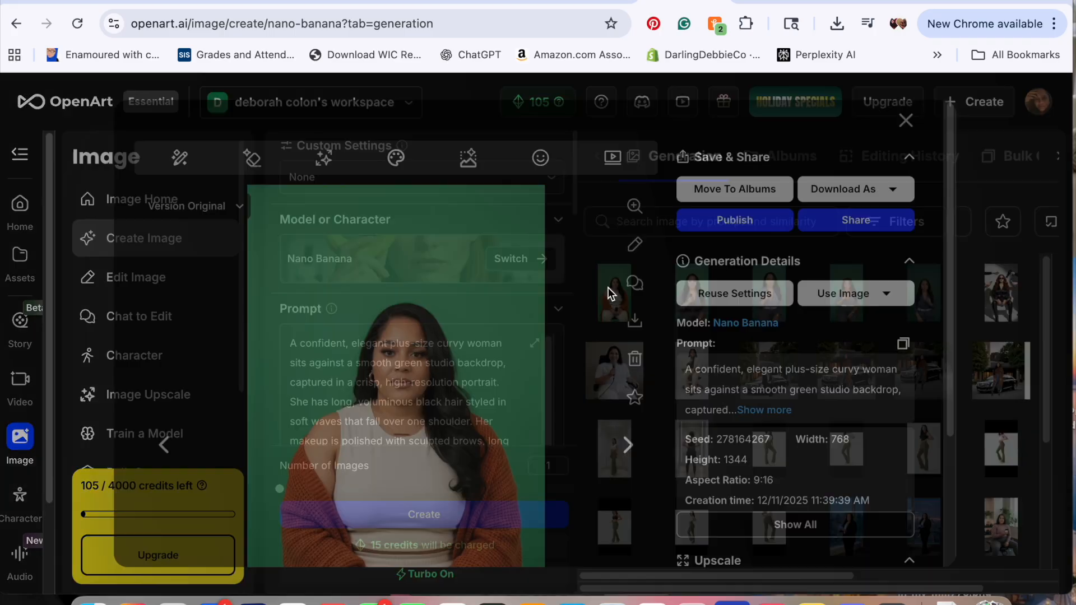
{"action": "left_click_drag", "start_coordinate": [957, 296], "coordinate": [953, 466]}
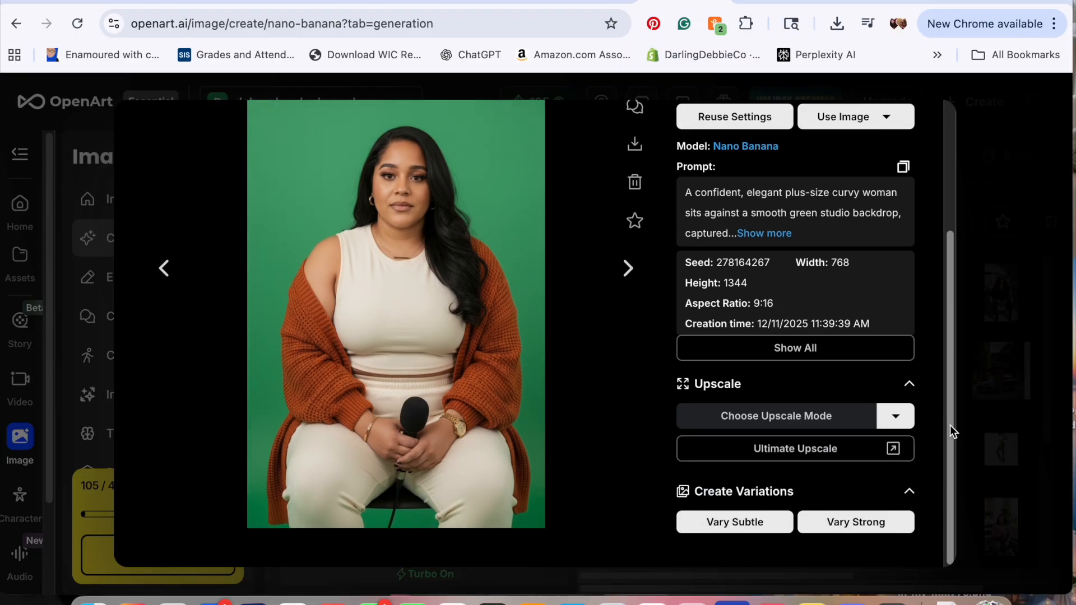
{"action": "scroll", "coordinate": [951, 425], "scroll_direction": "up", "scroll_amount": 3}
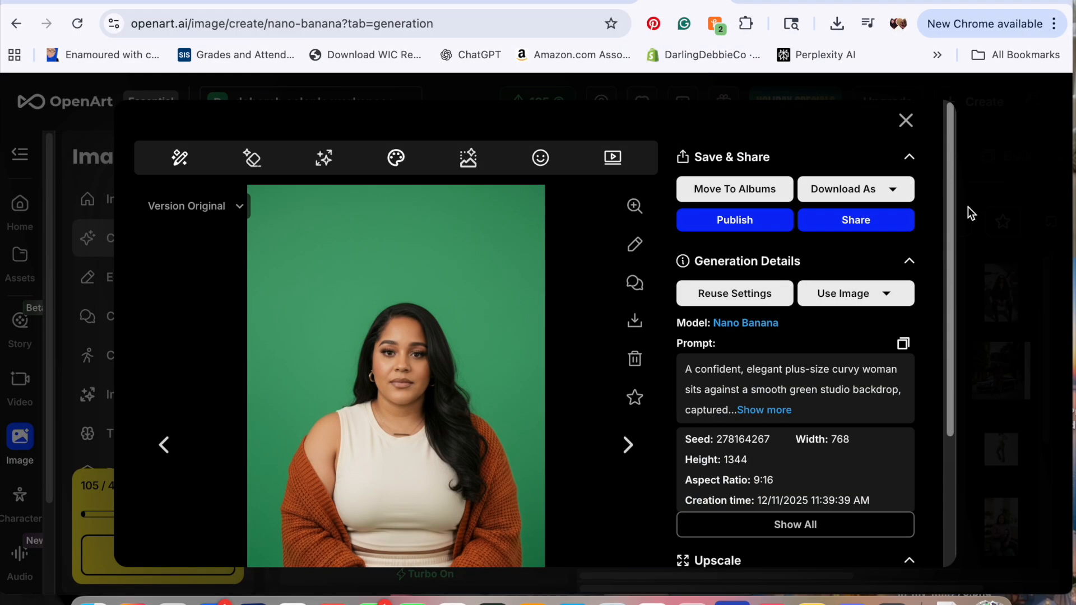
{"action": "left_click", "coordinate": [907, 121]}
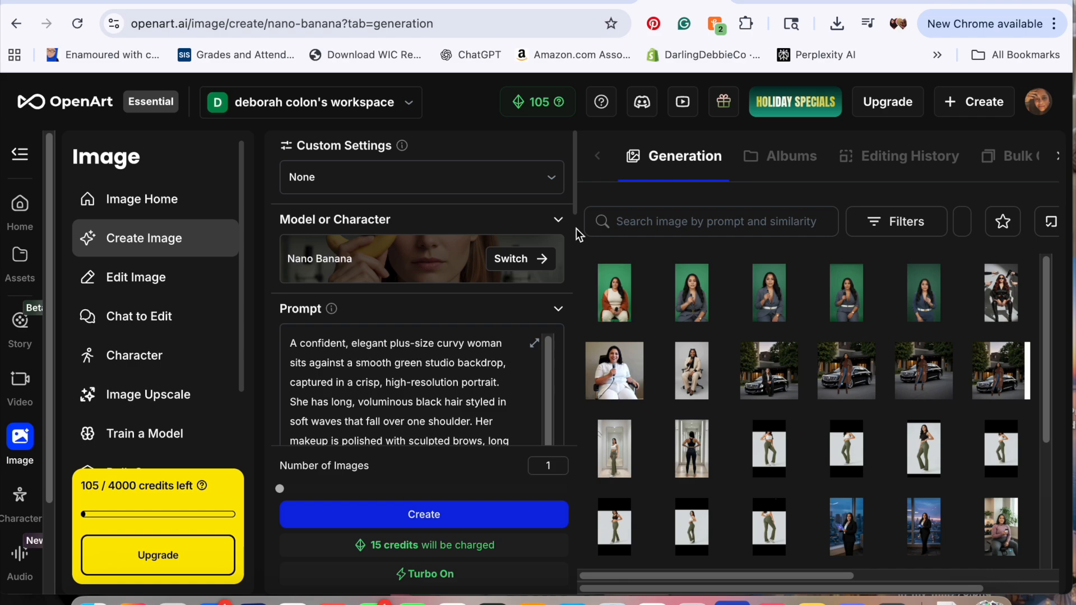
Review the full portrait prompt and generate another image from it with the same Nano Banana settings.
{"action": "left_click_drag", "start_coordinate": [577, 208], "coordinate": [580, 243]}
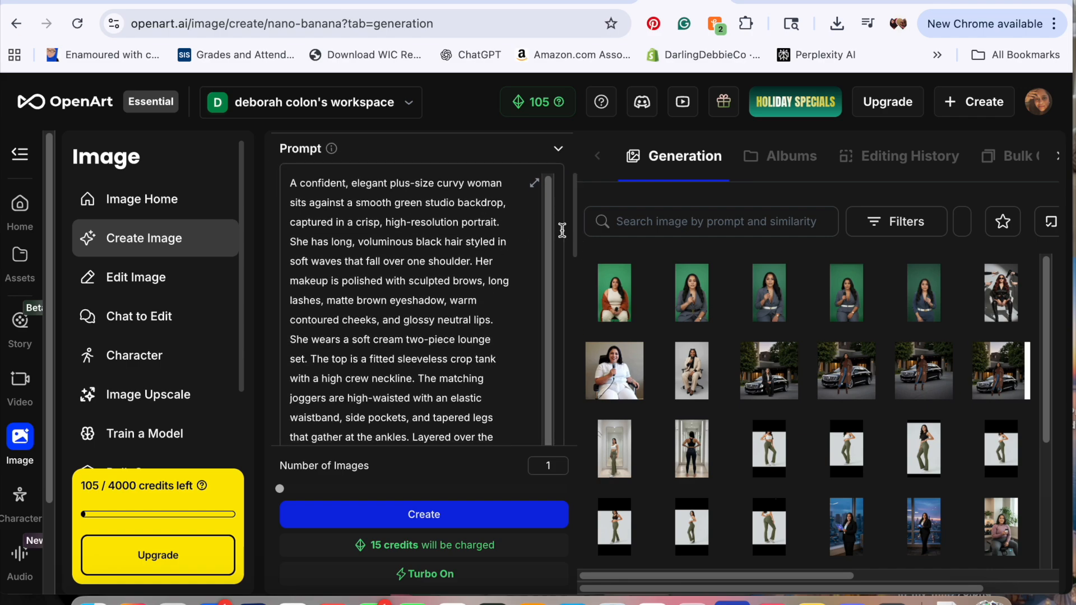
{"action": "mouse_move", "coordinate": [550, 224]}
{"action": "left_mouse_down"}
{"action": "mouse_move", "coordinate": [550, 235]}
{"action": "mouse_move", "coordinate": [550, 219]}
{"action": "left_mouse_up"}
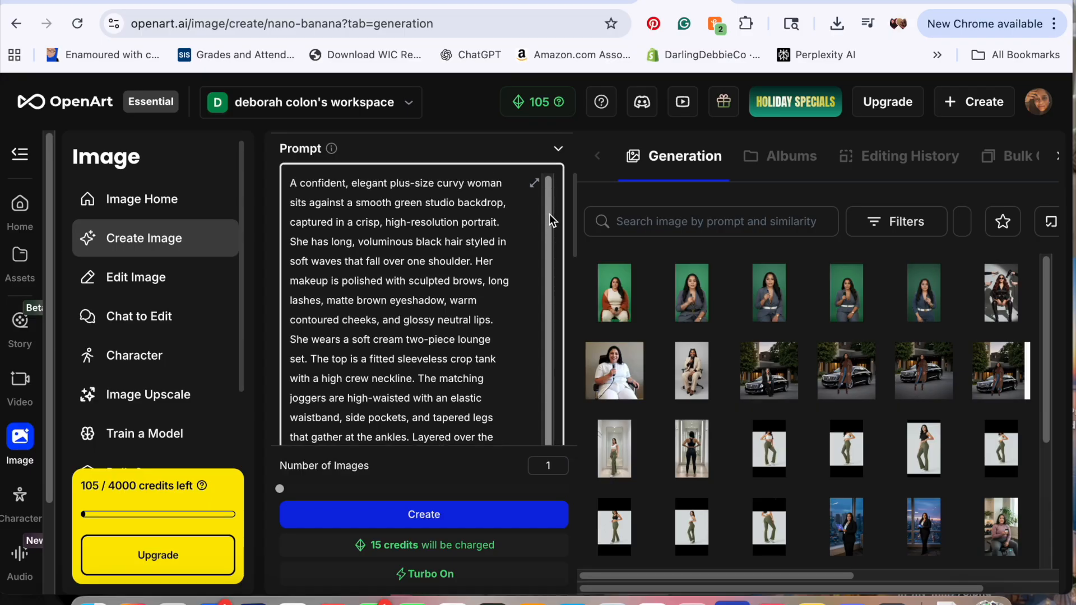
{"action": "left_click_drag", "start_coordinate": [549, 221], "coordinate": [469, 342]}
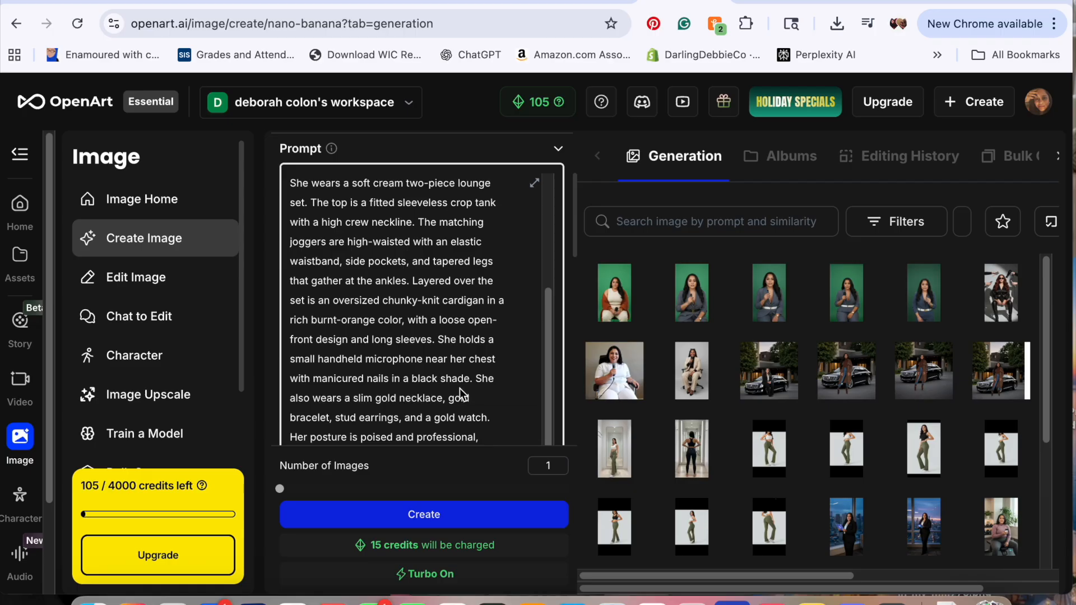
{"action": "left_click_drag", "start_coordinate": [578, 218], "coordinate": [578, 255]}
{"action": "scroll", "coordinate": [574, 241], "scroll_direction": "down", "scroll_amount": 6}
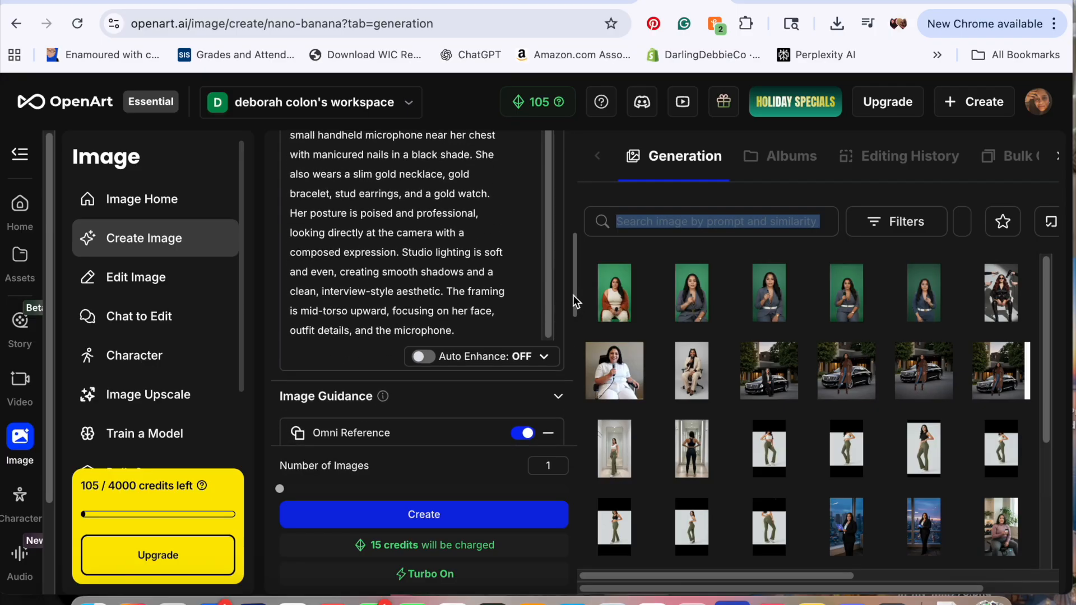
{"action": "left_click", "coordinate": [503, 263]}
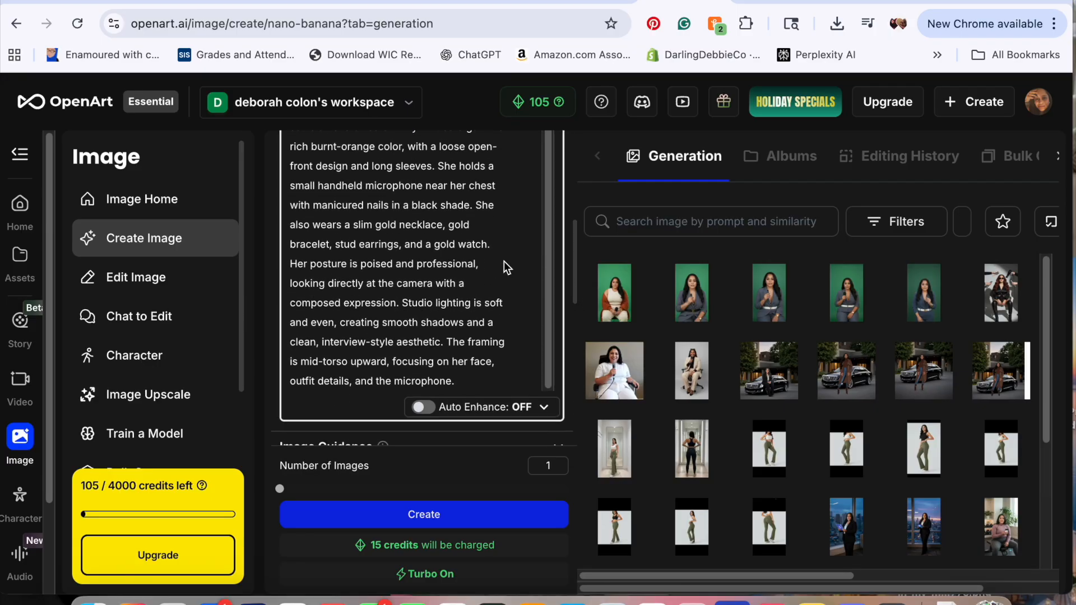
{"action": "left_click", "coordinate": [422, 513]}
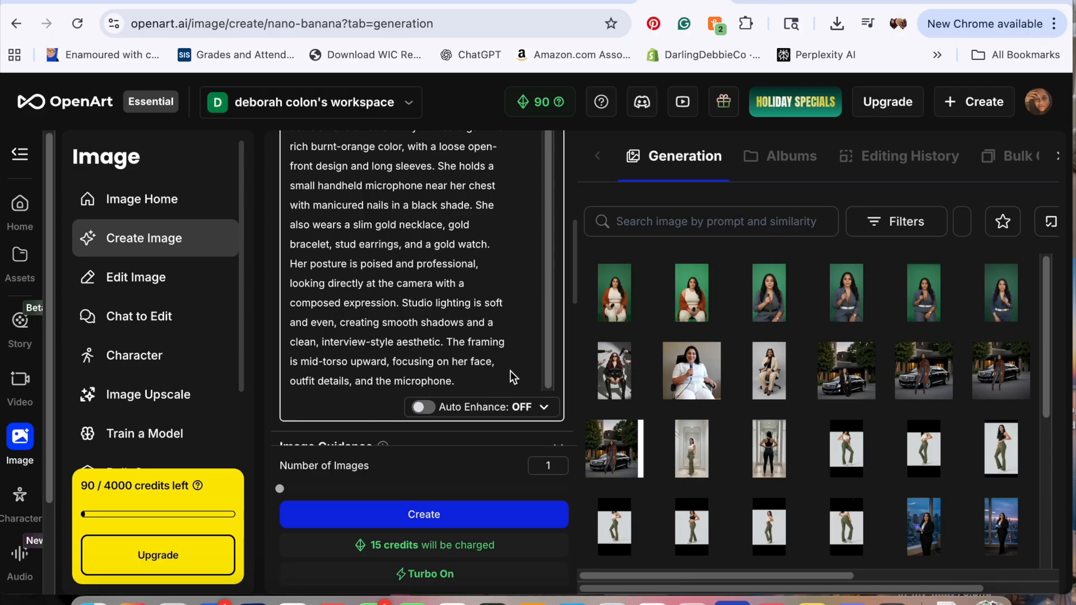
Open the second generated cardigan portrait, with the darker green backdrop, and examine the image.
{"action": "left_click", "coordinate": [617, 297]}
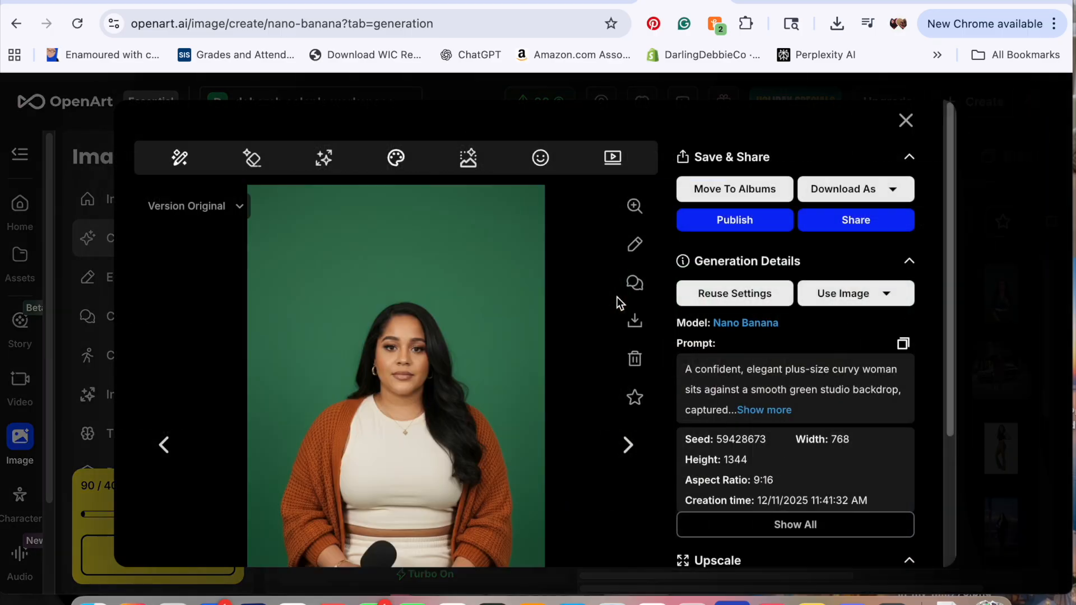
{"action": "left_click_drag", "start_coordinate": [950, 239], "coordinate": [950, 168]}
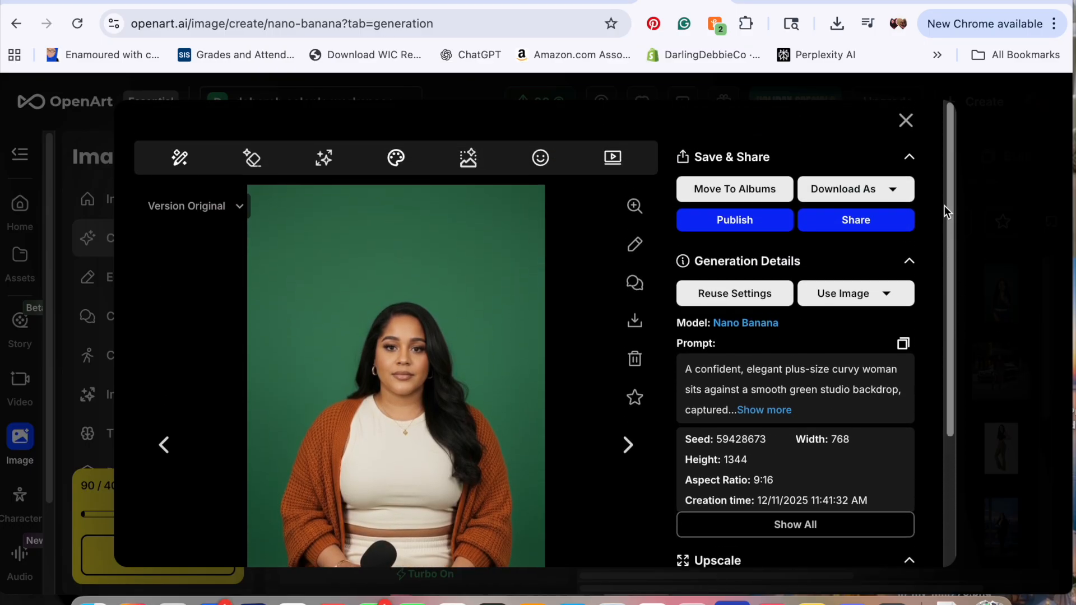
{"action": "left_click", "coordinate": [906, 120]}
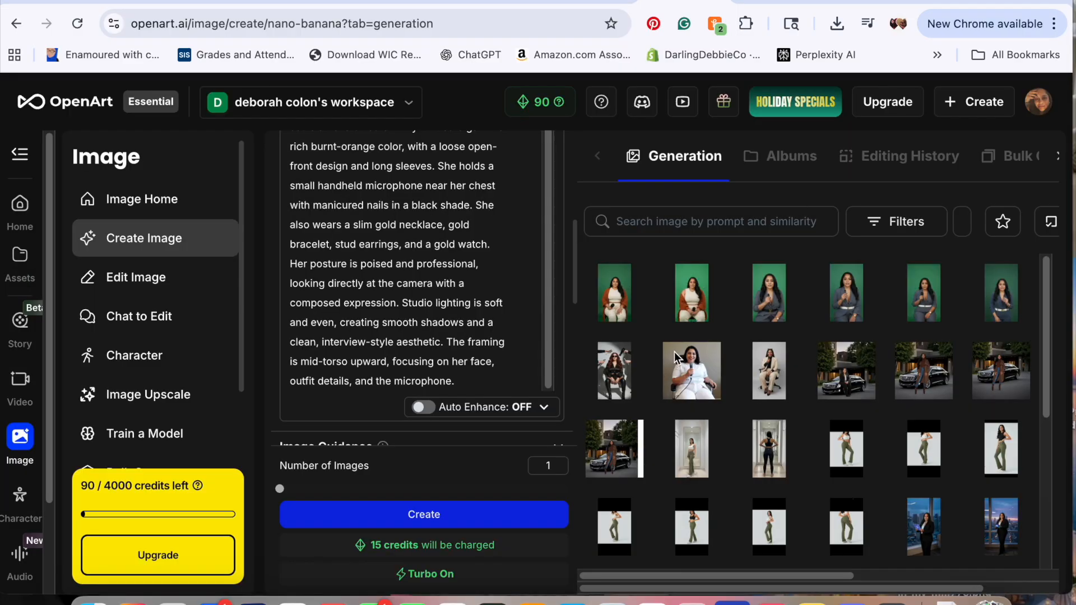
Check the first cardigan portrait again and download its original version.
{"action": "left_click", "coordinate": [681, 271]}
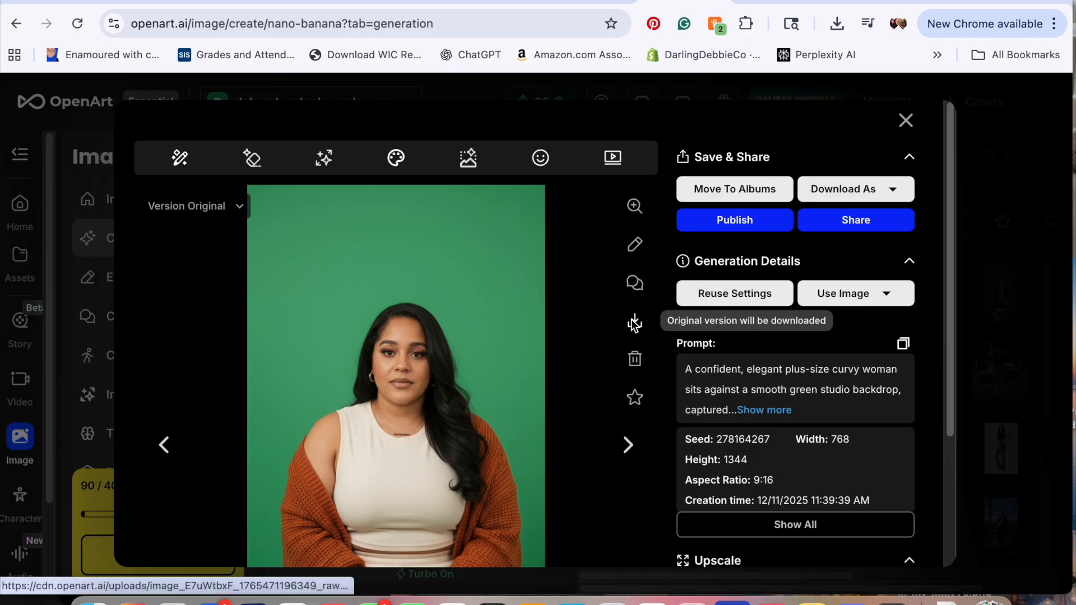
{"action": "left_click", "coordinate": [906, 121]}
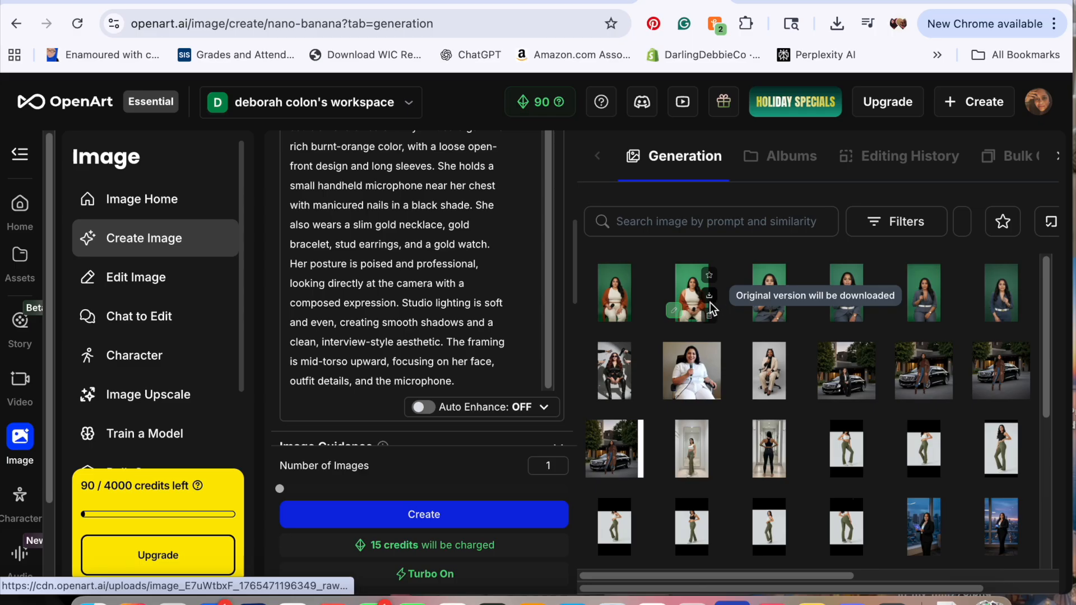
{"action": "left_click", "coordinate": [711, 299]}
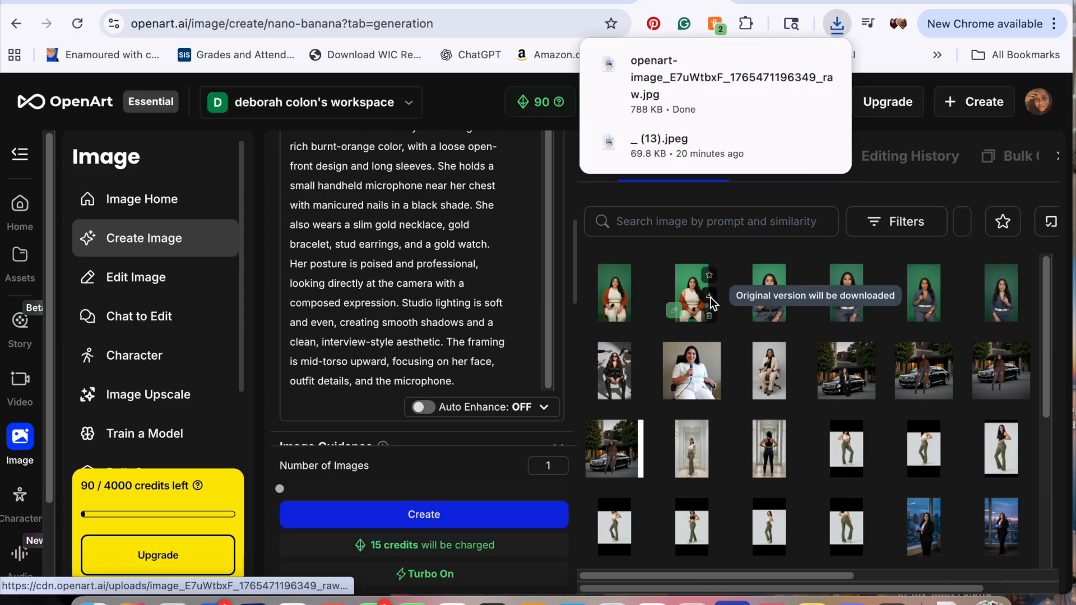
Switch to Finder, locate the downloaded OpenArt portrait at the end of the Downloads folder, and preview it.
{"action": "left_click", "coordinate": [37, 1]}
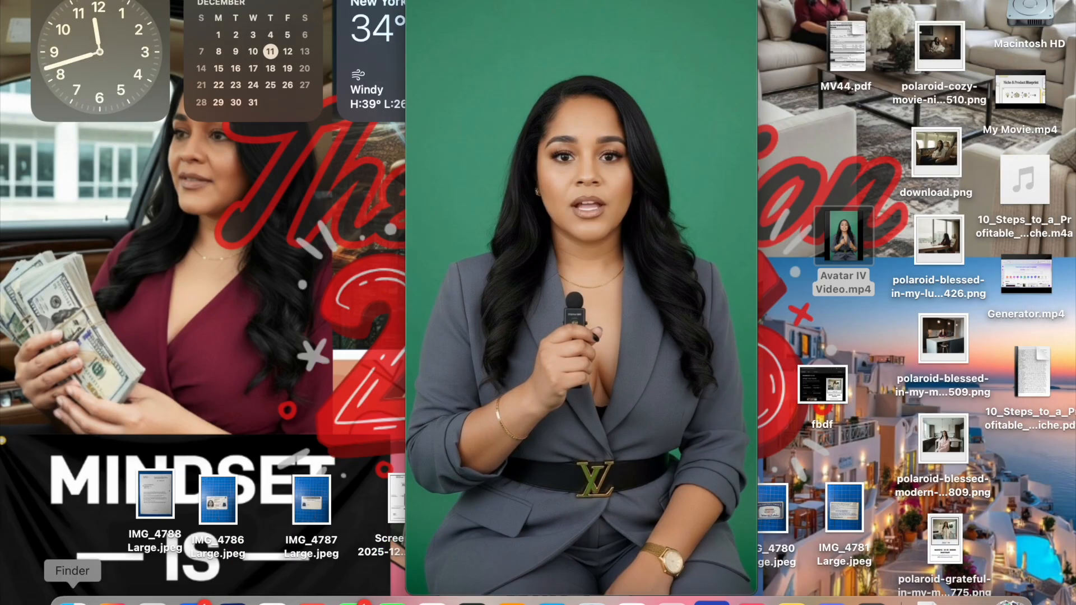
{"action": "left_click", "coordinate": [73, 601]}
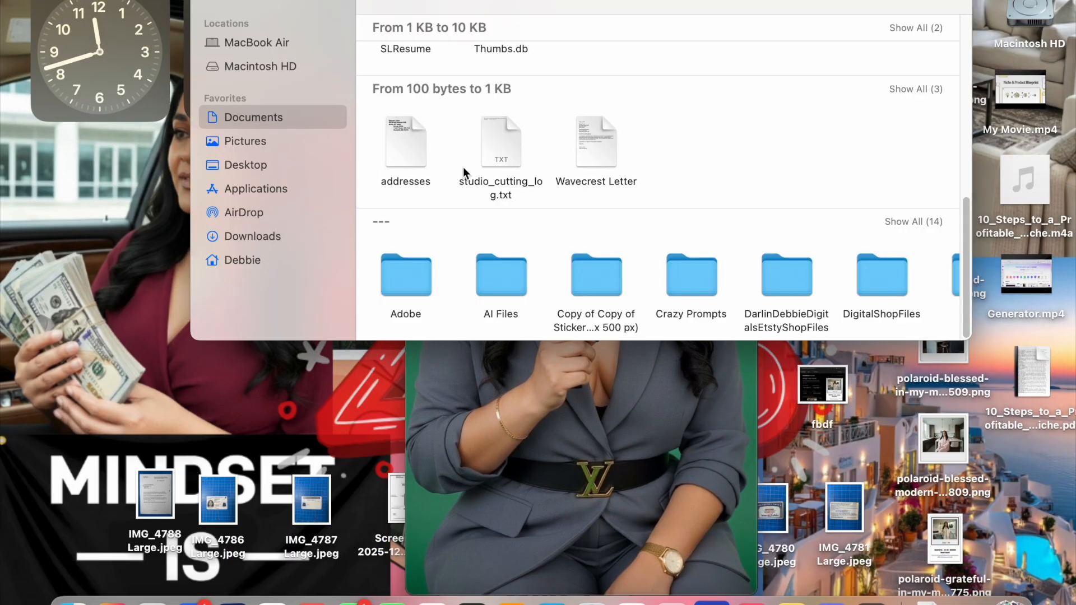
{"action": "left_click", "coordinate": [253, 238]}
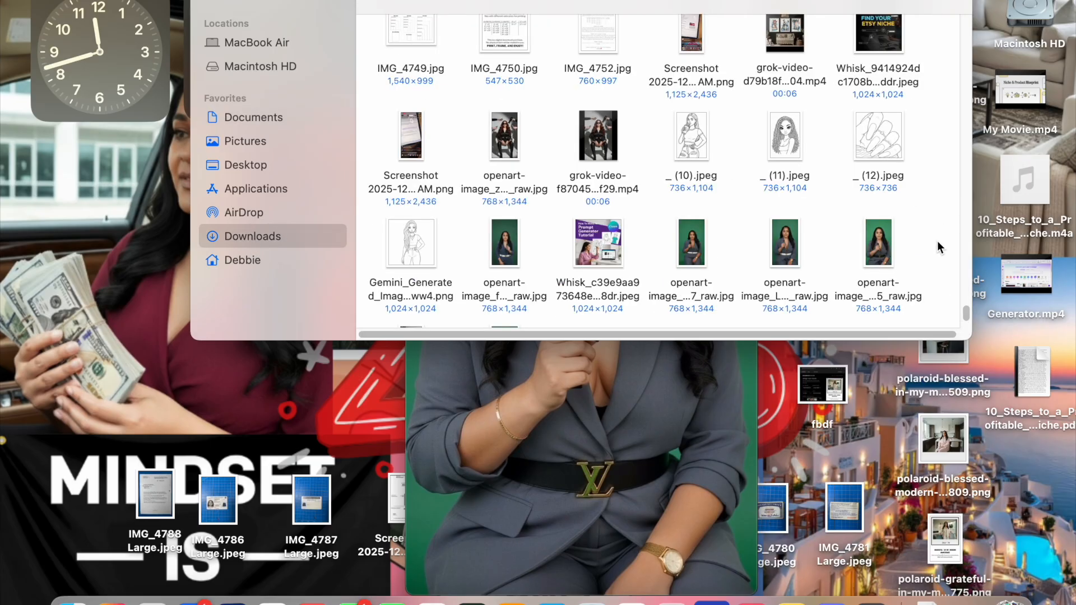
{"action": "scroll", "coordinate": [967, 311], "scroll_direction": "down", "scroll_amount": 3}
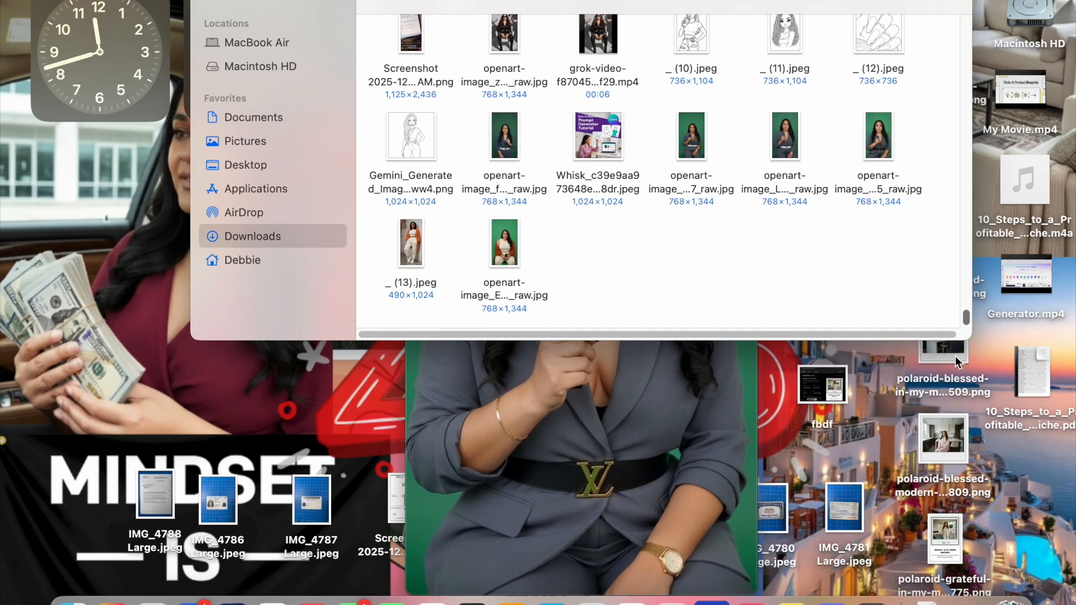
{"action": "left_click", "coordinate": [513, 236]}
{"action": "key", "text": "space"}
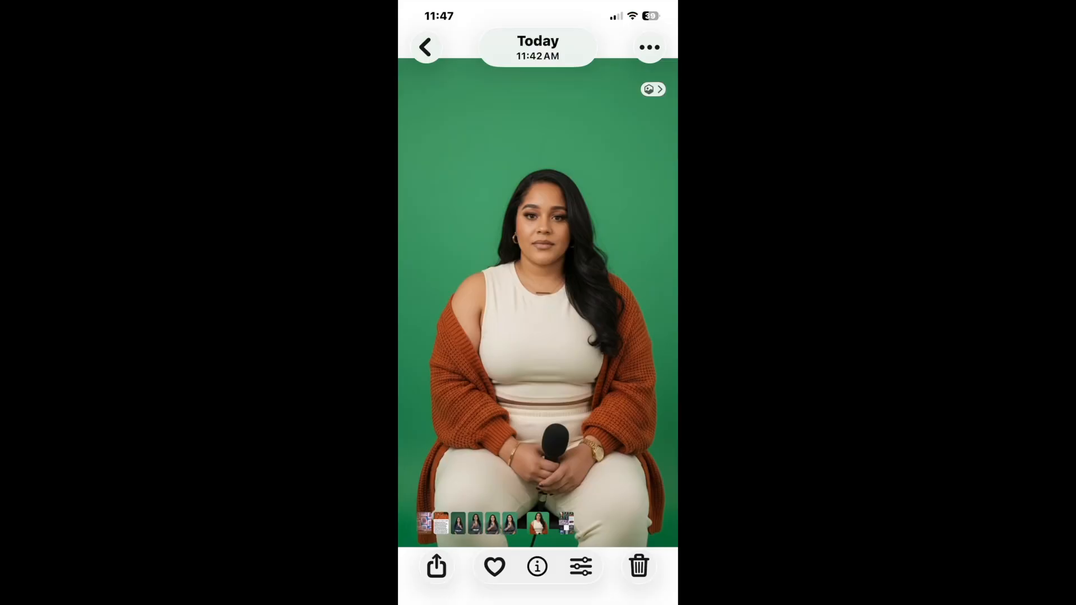
On the phone, view the cardigan portrait in the photo library and switch to the avatar video app's home screen.
{"action": "scroll", "coordinate": [538, 336], "scroll_direction": "down", "scroll_amount": 5}
{"action": "scroll", "coordinate": [539, 336], "scroll_direction": "up", "scroll_amount": 5}
{"action": "left_click", "coordinate": [425, 48]}
{"action": "left_click_drag", "start_coordinate": [538, 595], "coordinate": [538, 392]}
{"action": "left_click", "coordinate": [570, 421]}
{"action": "left_click_drag", "start_coordinate": [602, 303], "coordinate": [471, 303]}
{"action": "left_click", "coordinate": [538, 366]}
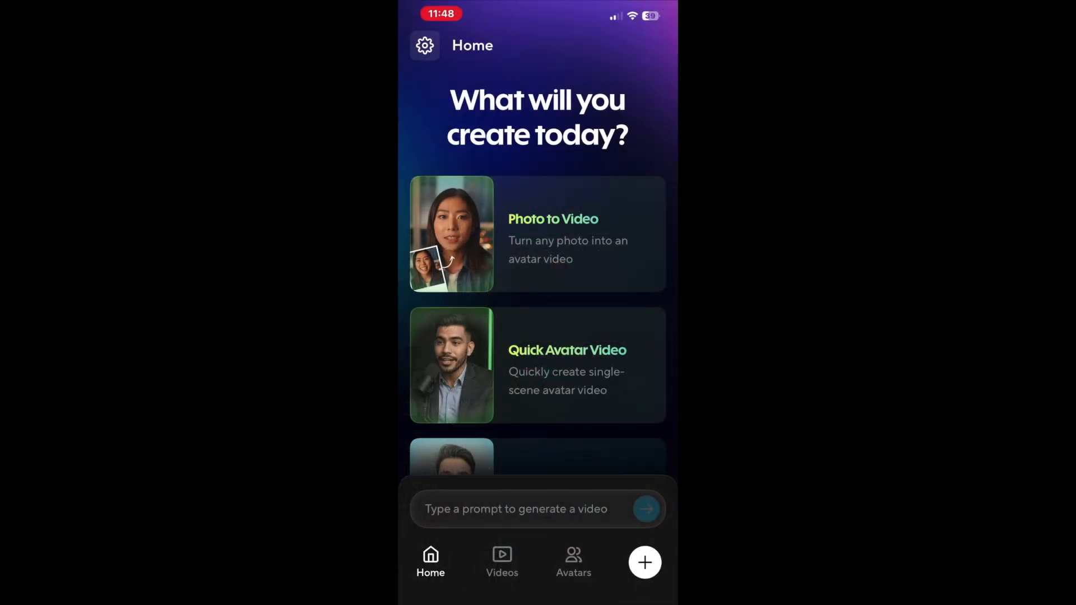
Start a Photo to Video project using the seated cardigan portrait and set the video orientation to landscape.
{"action": "left_click", "coordinate": [538, 235]}
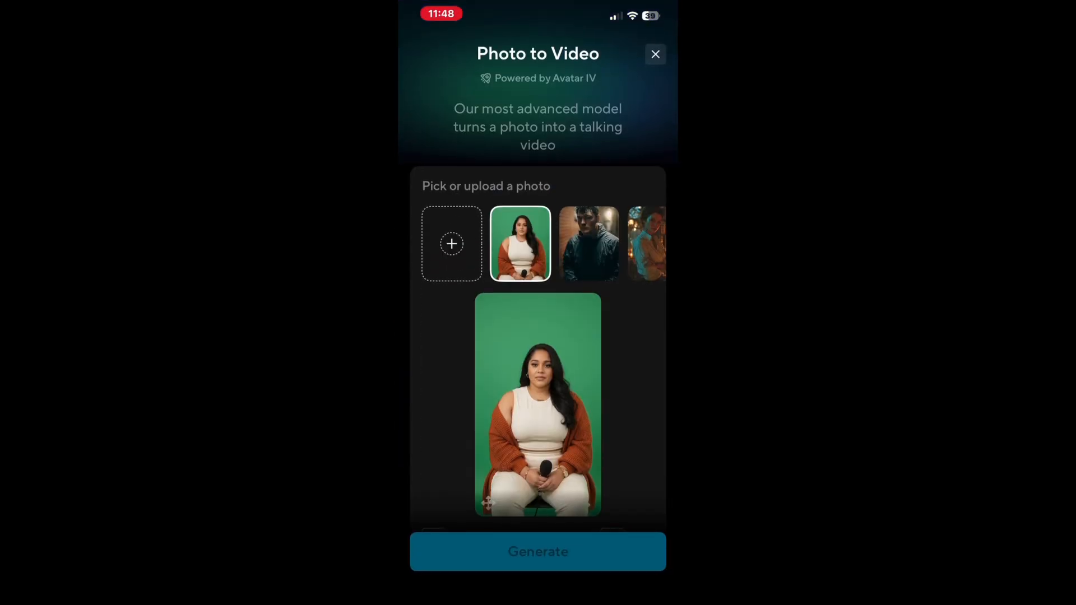
{"action": "left_click", "coordinate": [452, 243]}
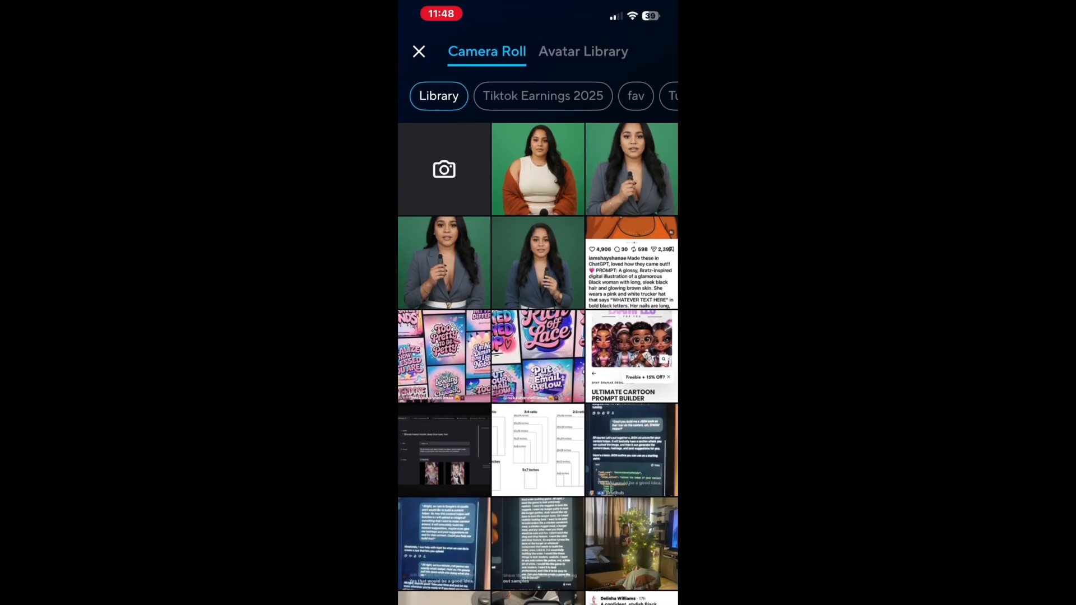
{"action": "left_click", "coordinate": [418, 51]}
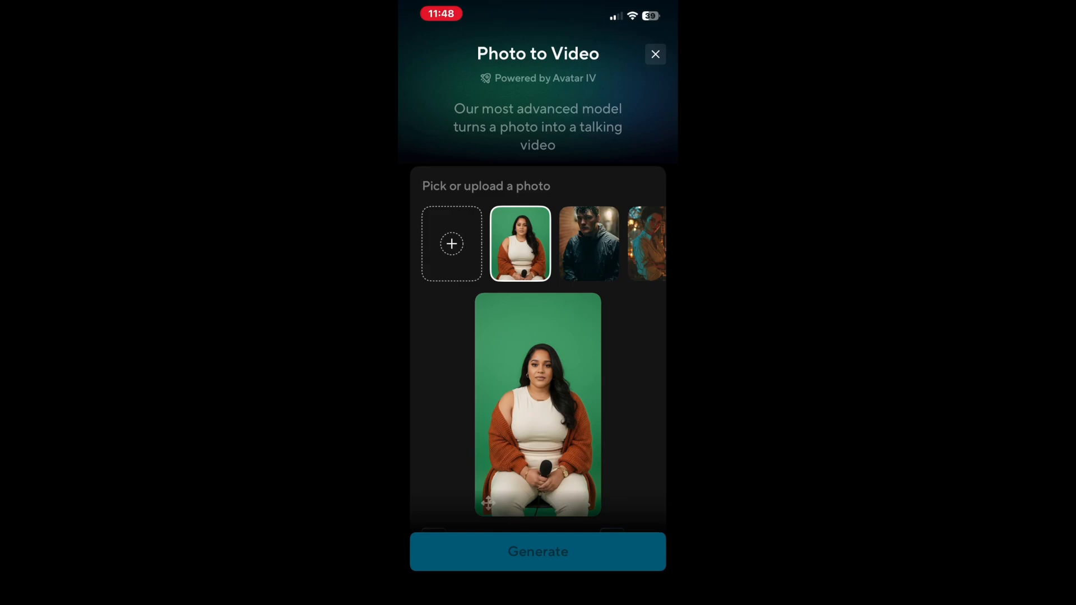
{"action": "scroll", "coordinate": [538, 297], "scroll_direction": "down", "scroll_amount": 5}
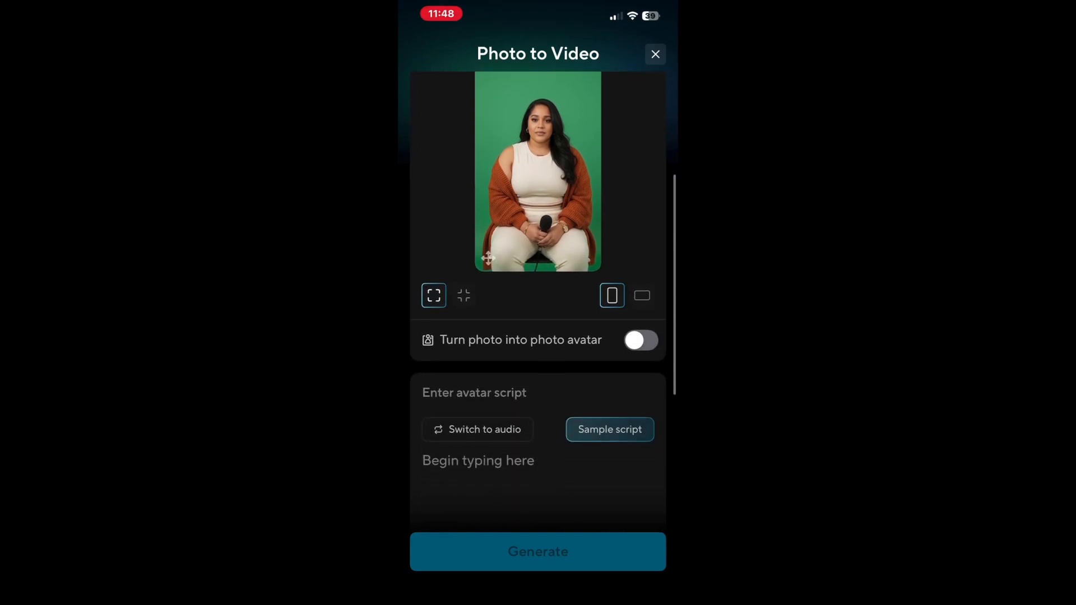
{"action": "left_click", "coordinate": [642, 295]}
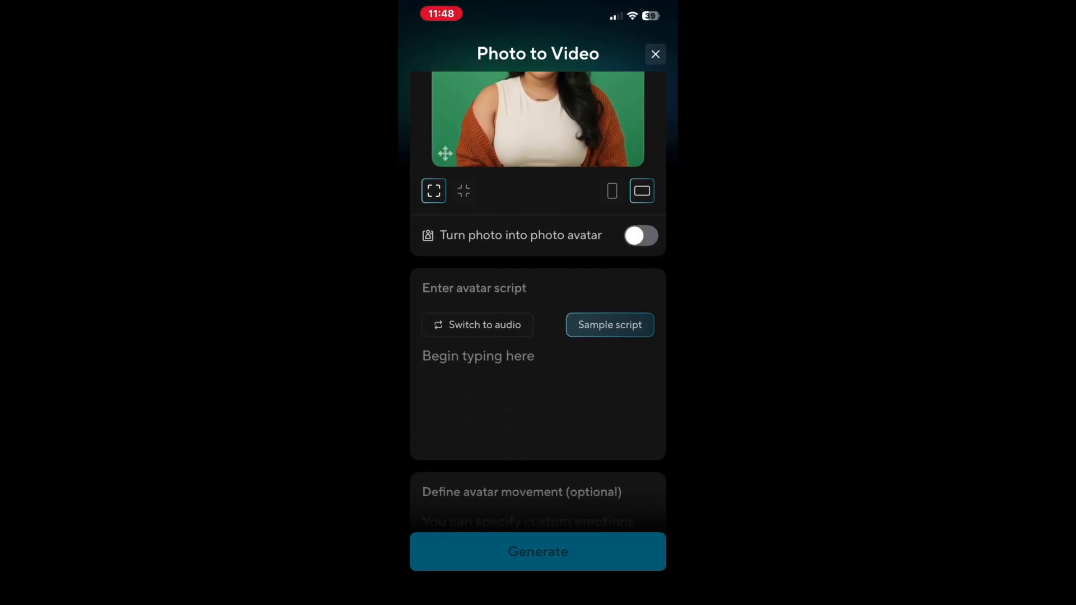
Generate the portrait-orientation avatar video with the photo avatar option enabled, a recorded 10-second audio script and a movement description of a comfortably seated, smiling person.
{"action": "left_click", "coordinate": [612, 286]}
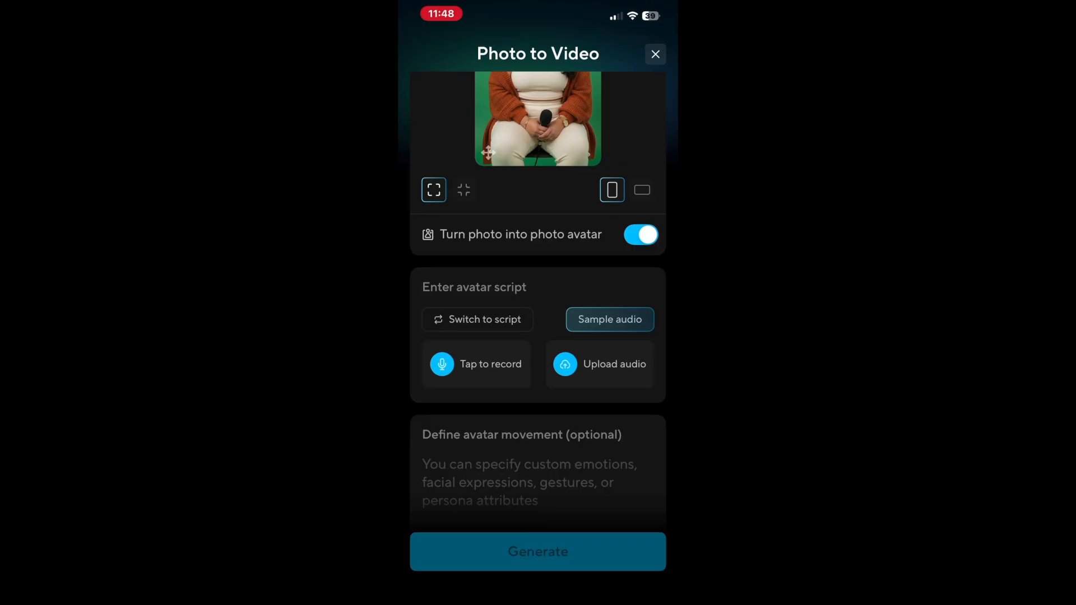
{"action": "left_click", "coordinate": [477, 364]}
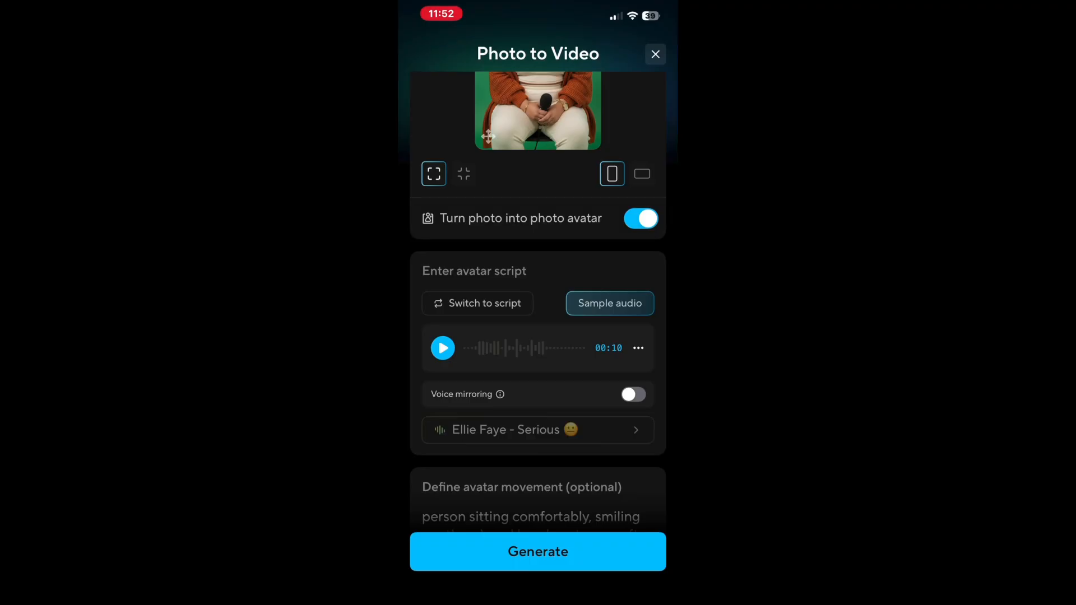
{"action": "left_click", "coordinate": [538, 552]}
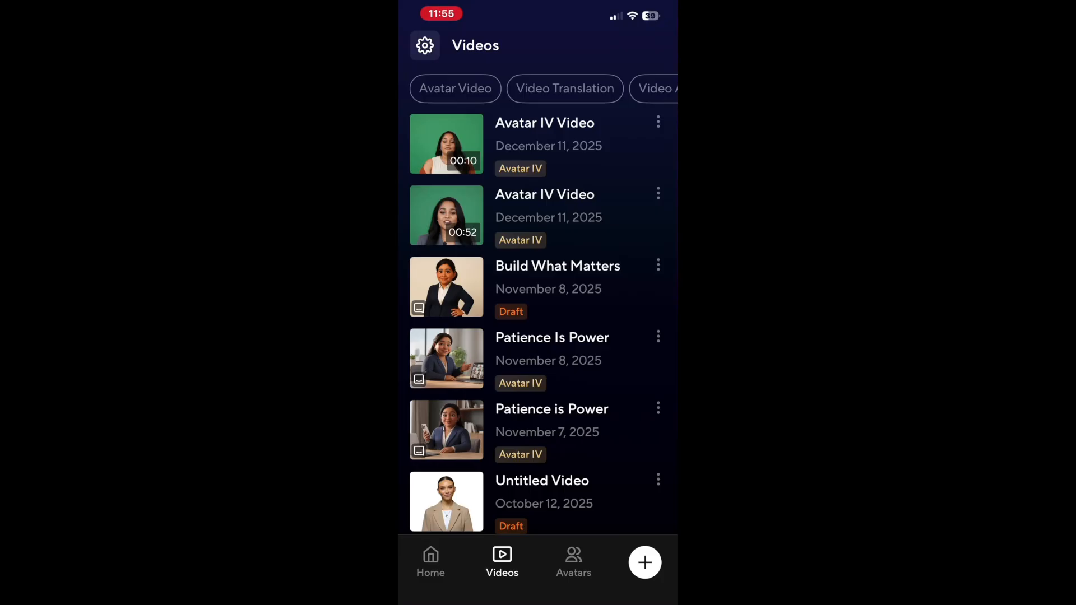
Open the new 10-second Avatar IV video on the phone, play it in HeyGen in the computer's browser, and return to the projects list.
{"action": "left_click", "coordinate": [447, 144]}
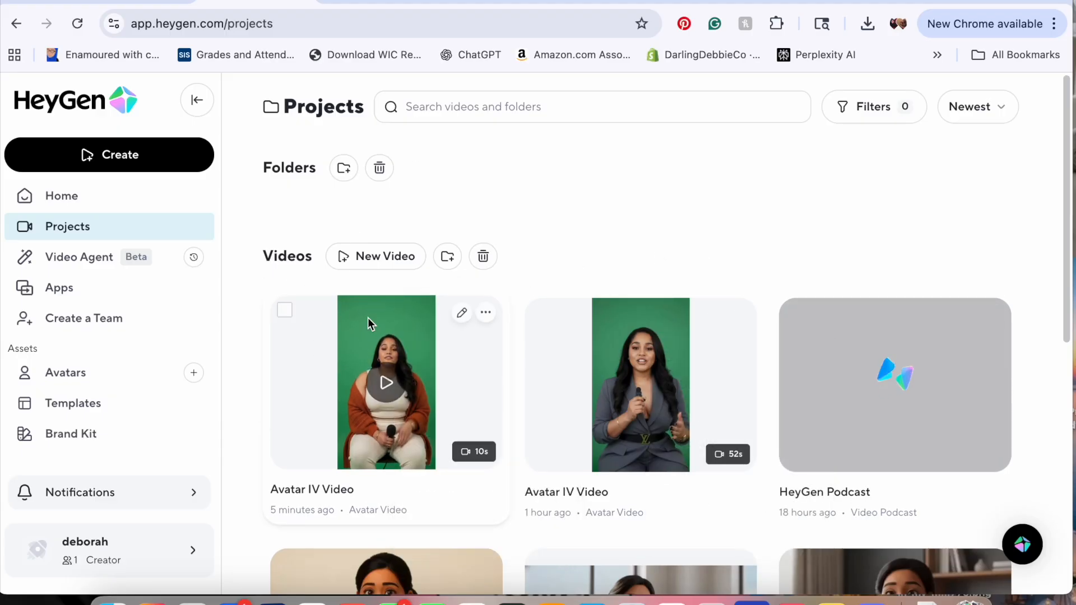
{"action": "left_click", "coordinate": [365, 336]}
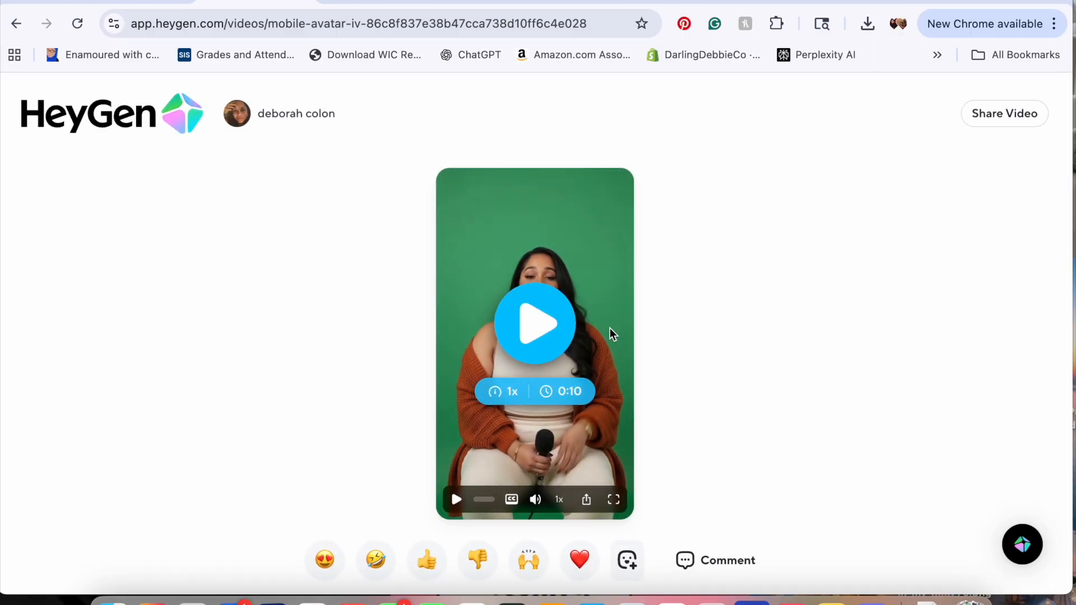
{"action": "left_click", "coordinate": [537, 326]}
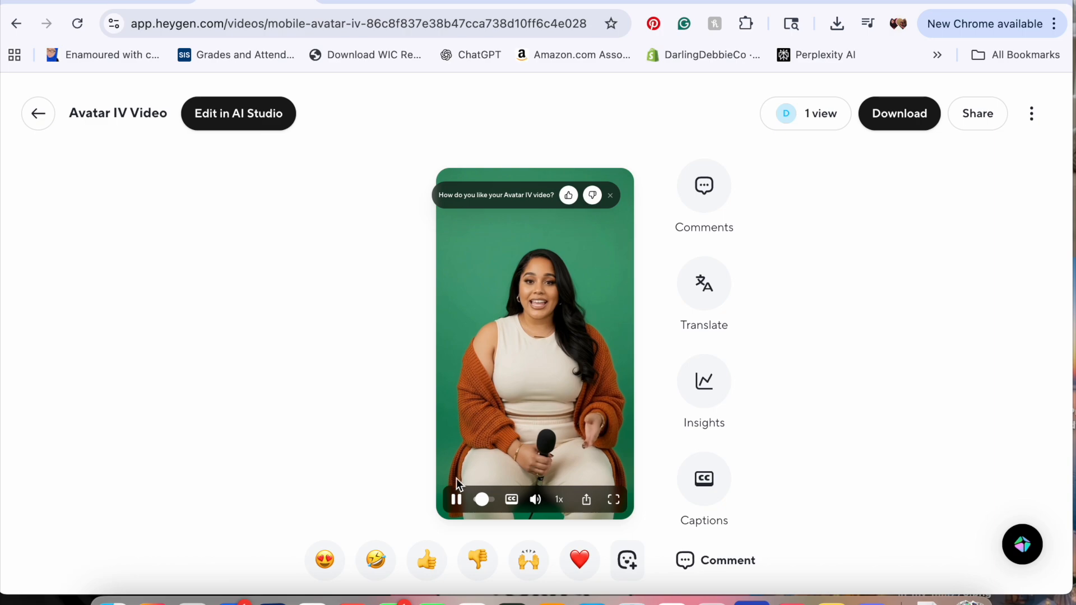
{"action": "left_click", "coordinate": [457, 499]}
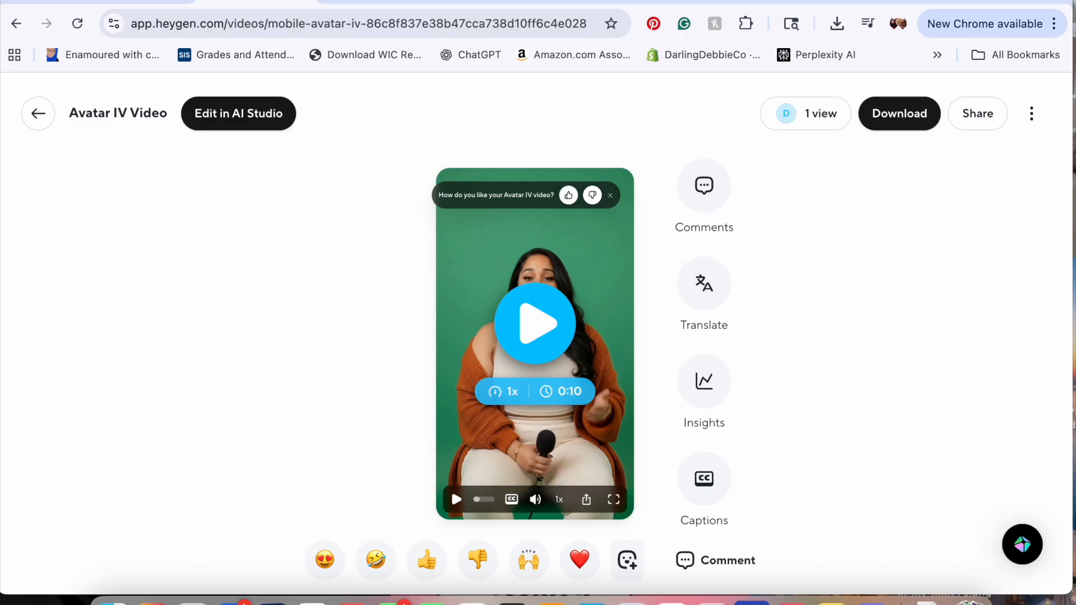
{"action": "left_click", "coordinate": [38, 114]}
{"action": "mouse_move", "coordinate": [109, 155]}
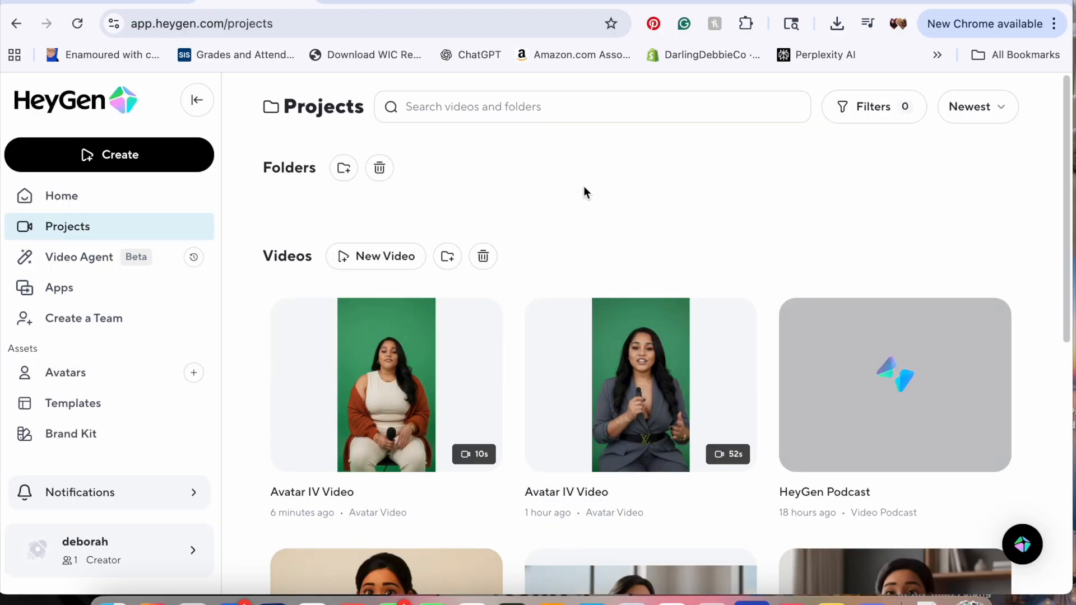